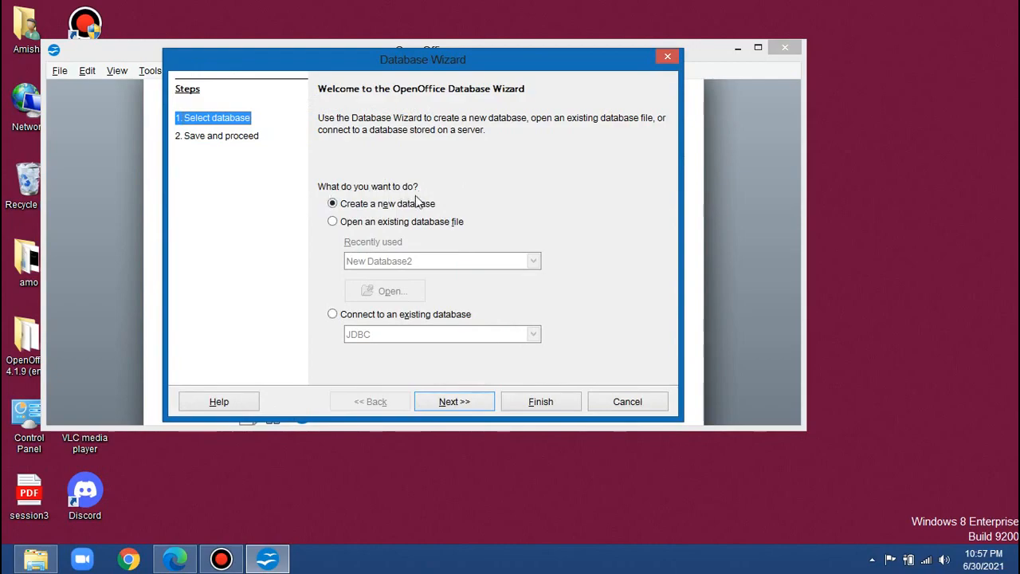
# Step: Create a new database in the wizard, registered in OpenOffice and opened for editing, and proceed to saving it
pyautogui.click(335, 225)
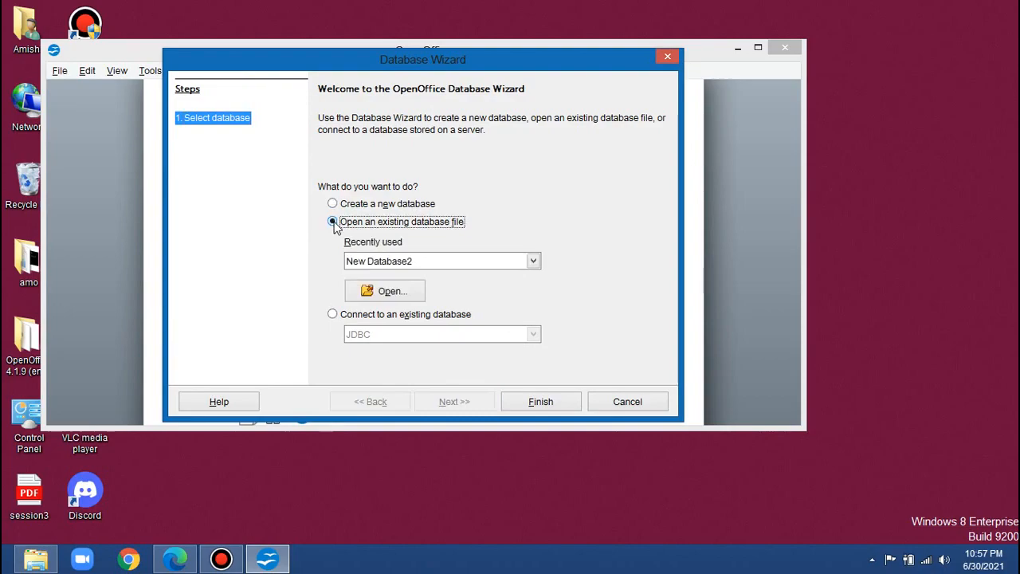
pyautogui.click(333, 204)
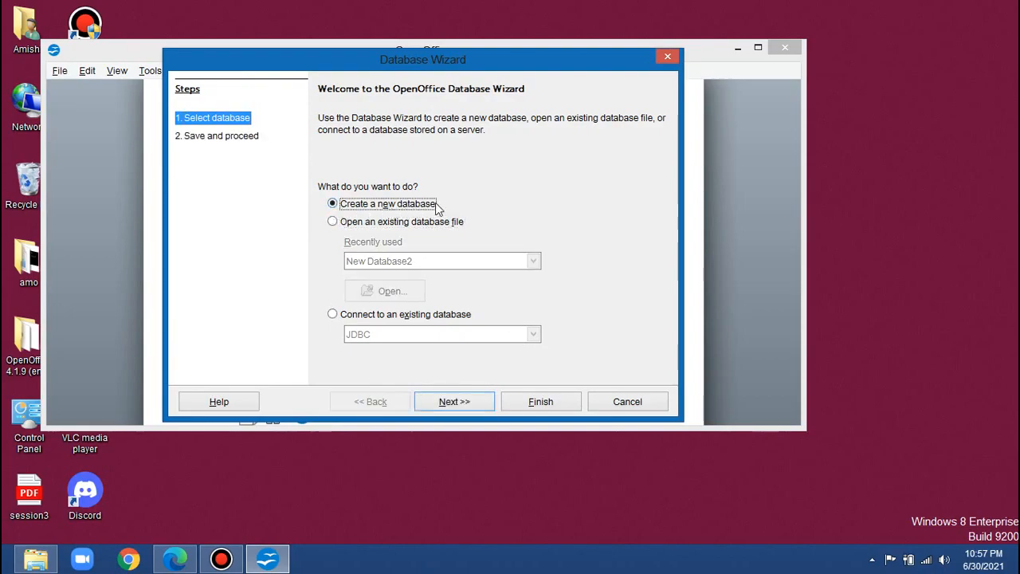
pyautogui.click(462, 402)
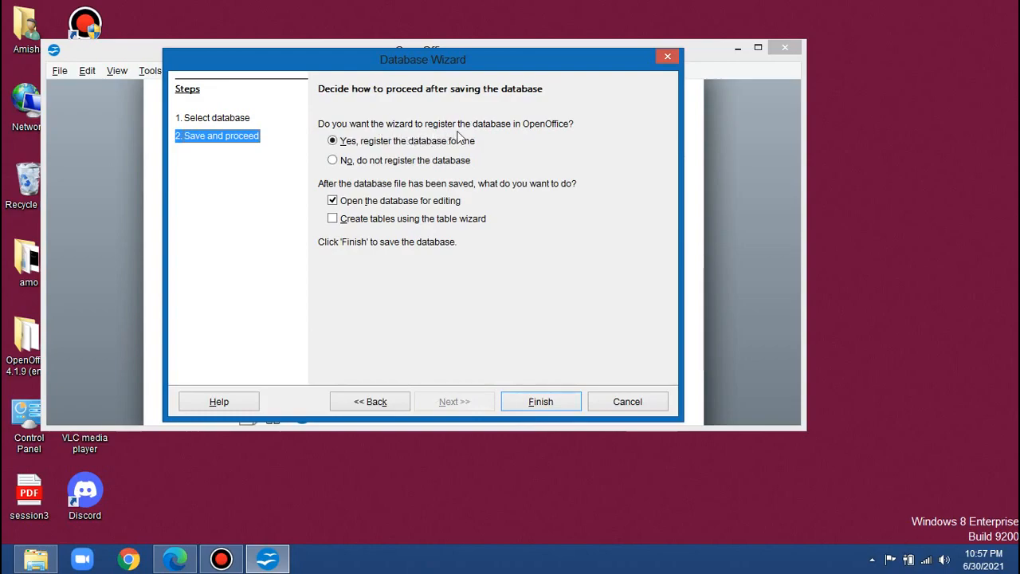
pyautogui.click(342, 144)
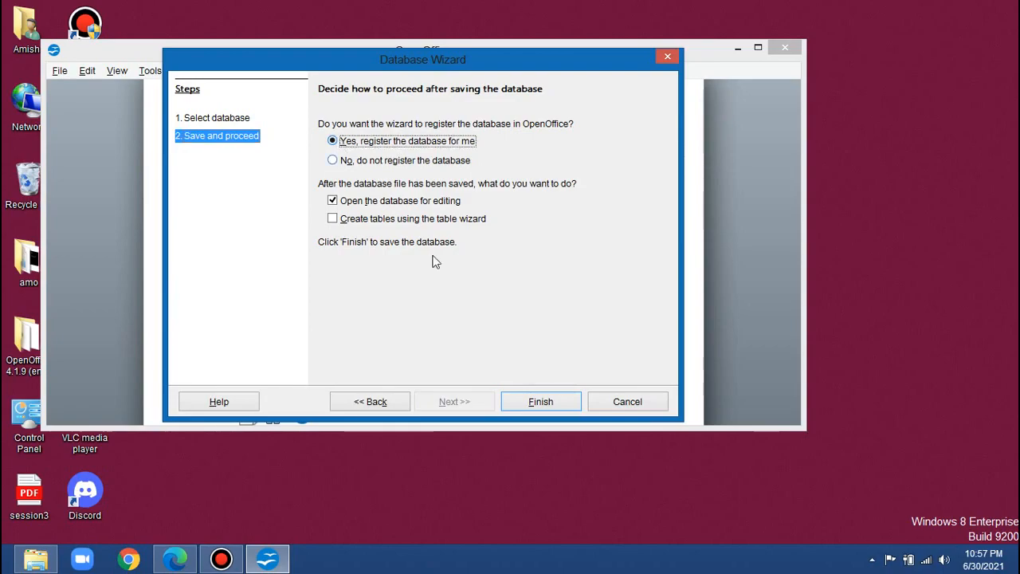
pyautogui.click(547, 403)
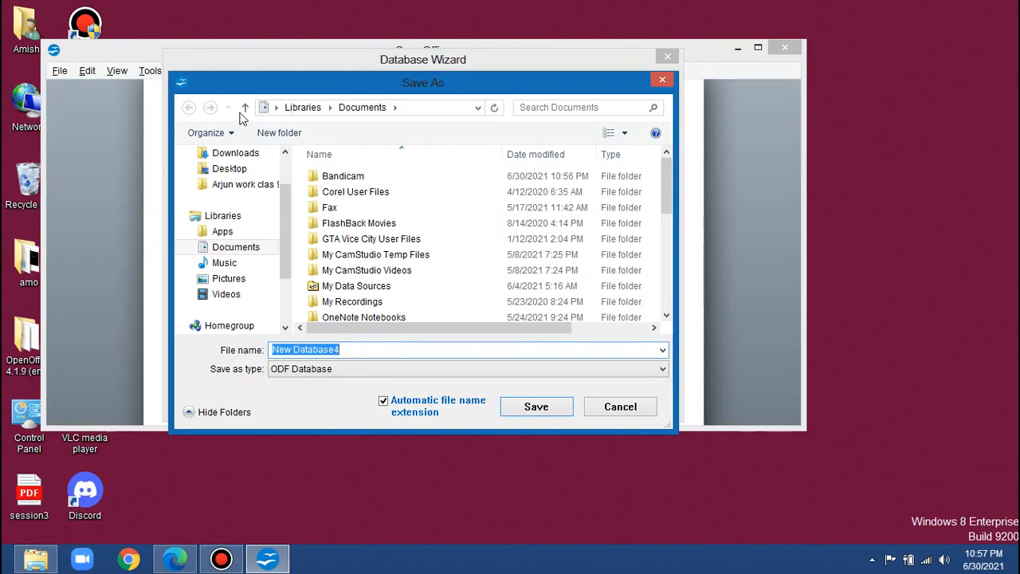
# Step: Save the new database in the Desktop folder under the file name database1
pyautogui.click(355, 349)
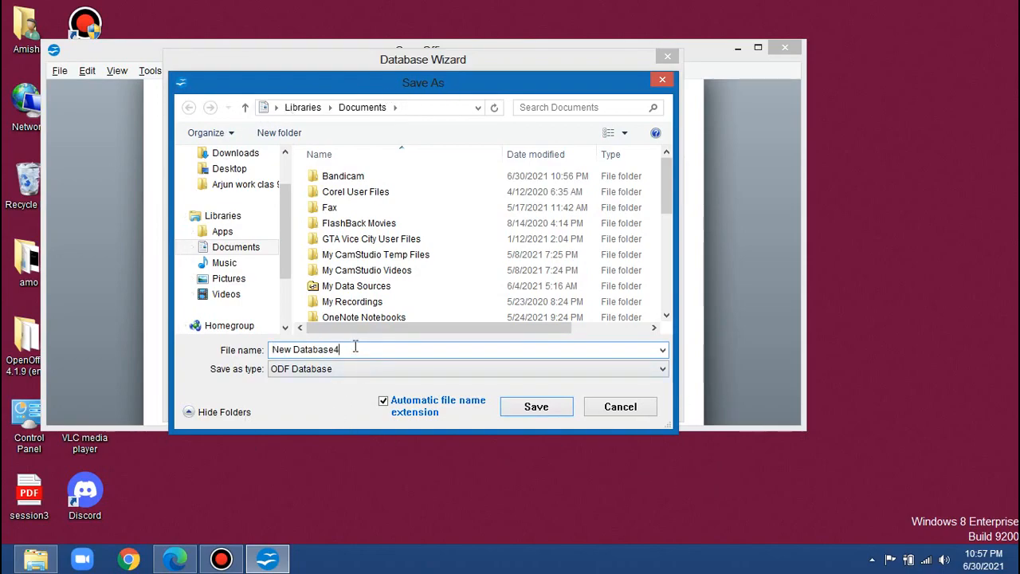
pyautogui.press('BackSpace')
pyautogui.press('BackSpace')
pyautogui.press('BackSpace')
pyautogui.press('BackSpace')
pyautogui.press('BackSpace')
pyautogui.press('BackSpace')
pyautogui.press('BackSpace')
pyautogui.press('BackSpace')
pyautogui.press('BackSpace')
pyautogui.press('BackSpace')
pyautogui.press('BackSpace')
pyautogui.press('BackSpace')
pyautogui.press('BackSpace')
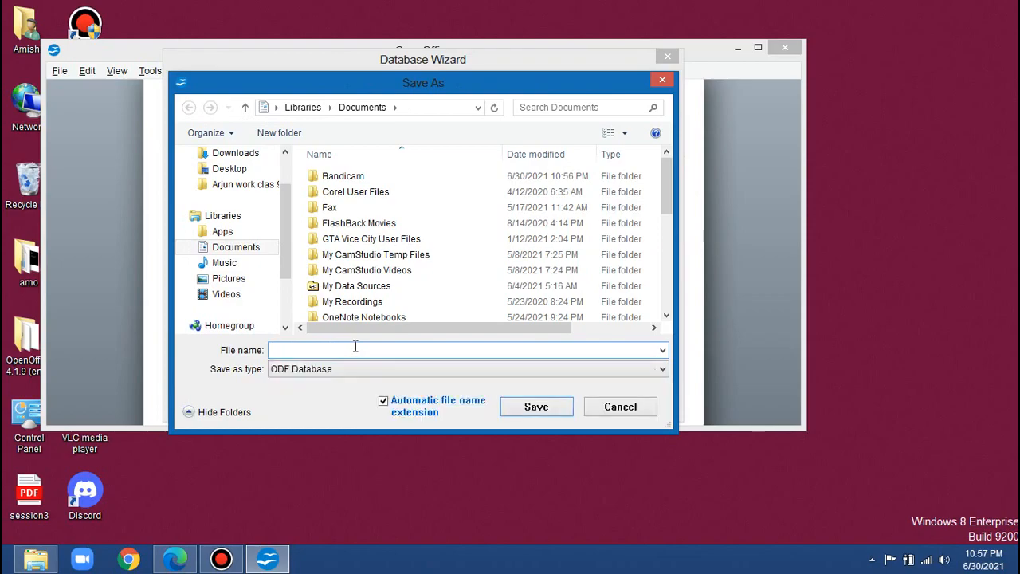
pyautogui.click(229, 169)
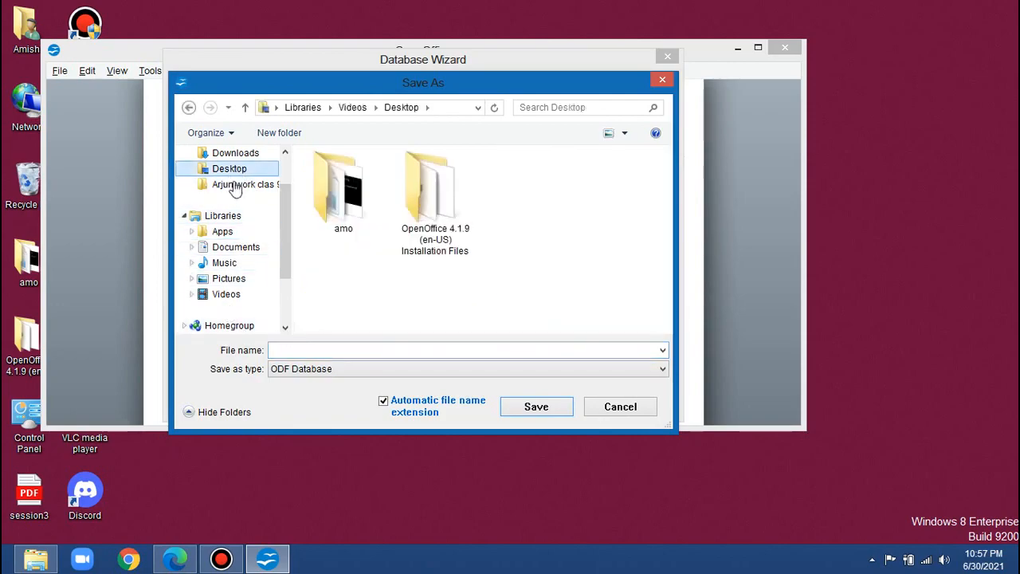
pyautogui.click(318, 351)
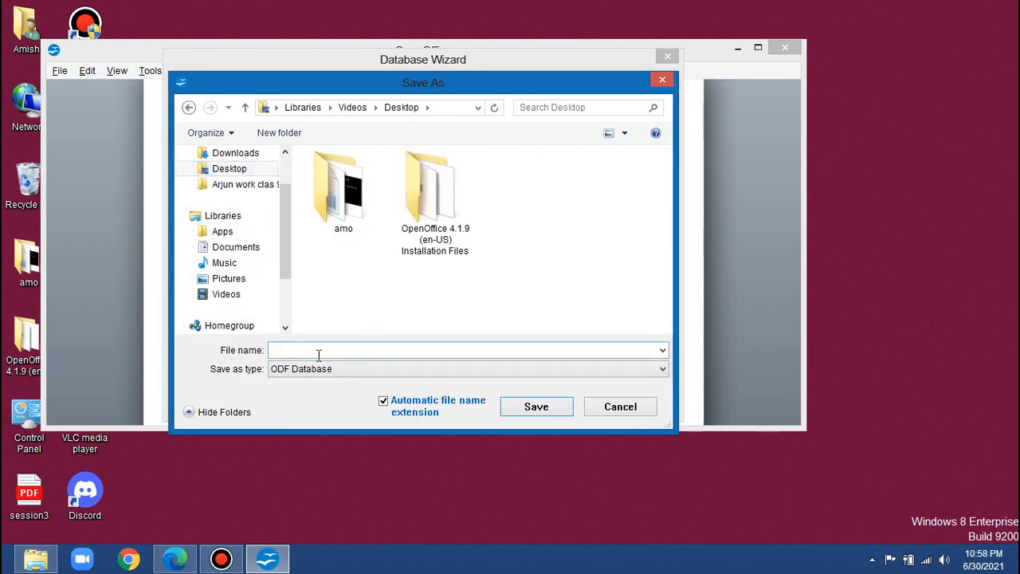
pyautogui.write('data')
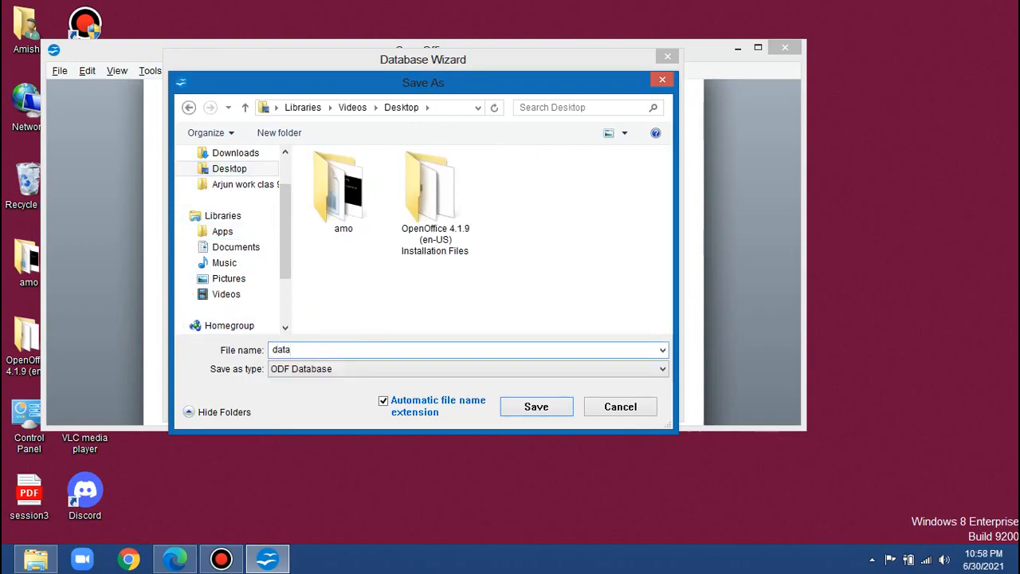
pyautogui.write('base1')
pyautogui.click(539, 415)
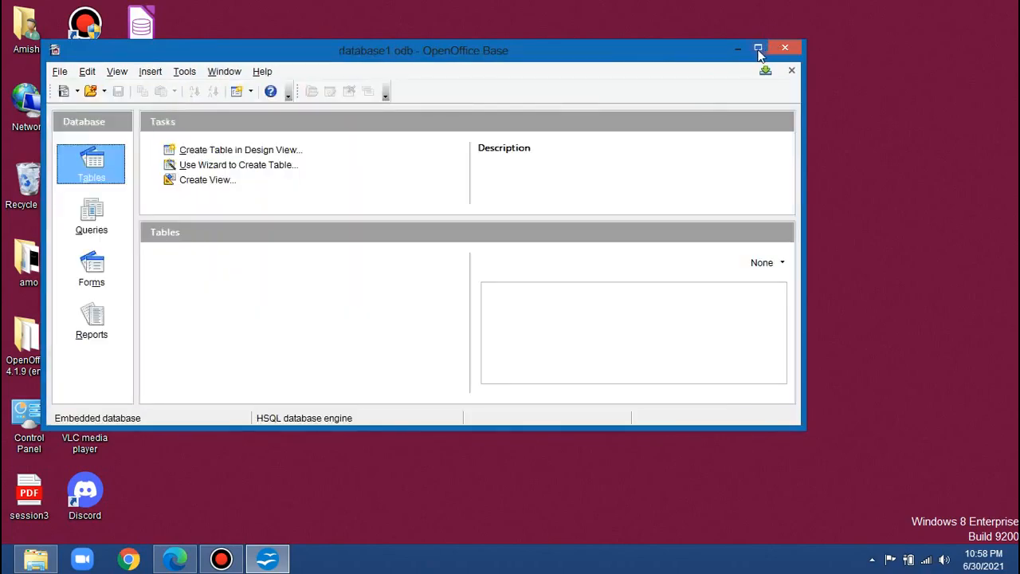
# Step: Maximize the database window and open a new table in Design View
pyautogui.click(758, 48)
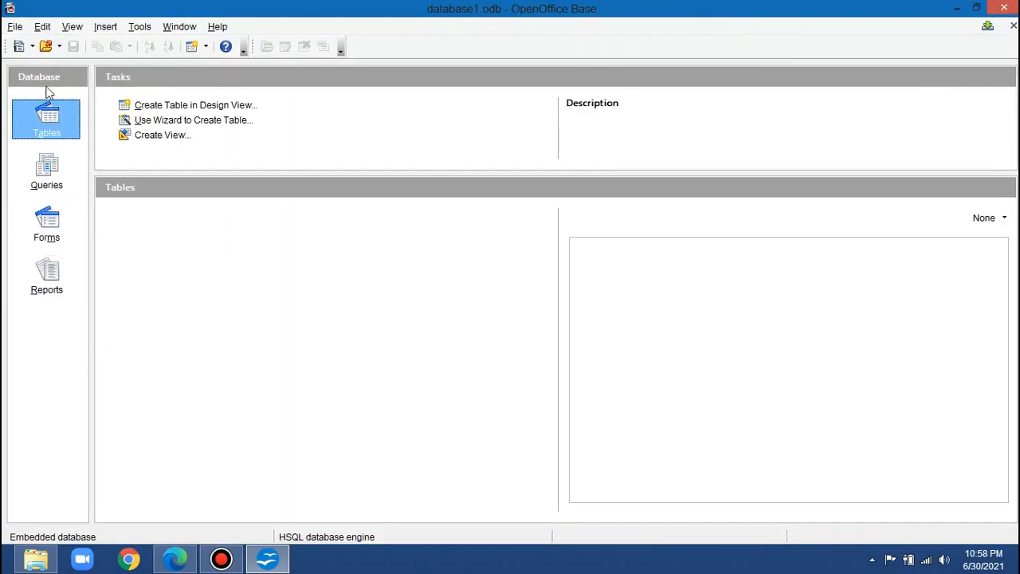
pyautogui.click(44, 115)
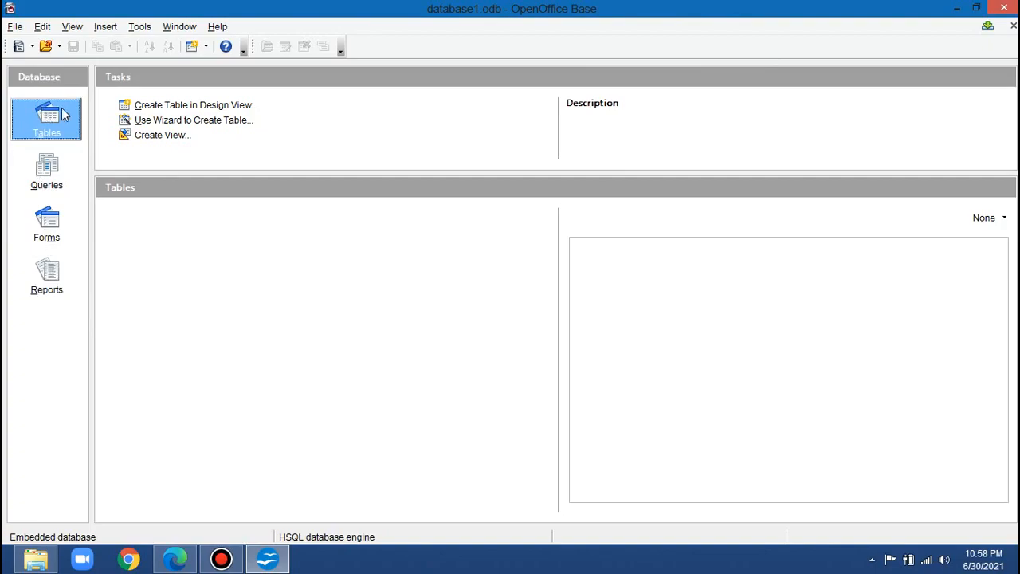
pyautogui.click(204, 109)
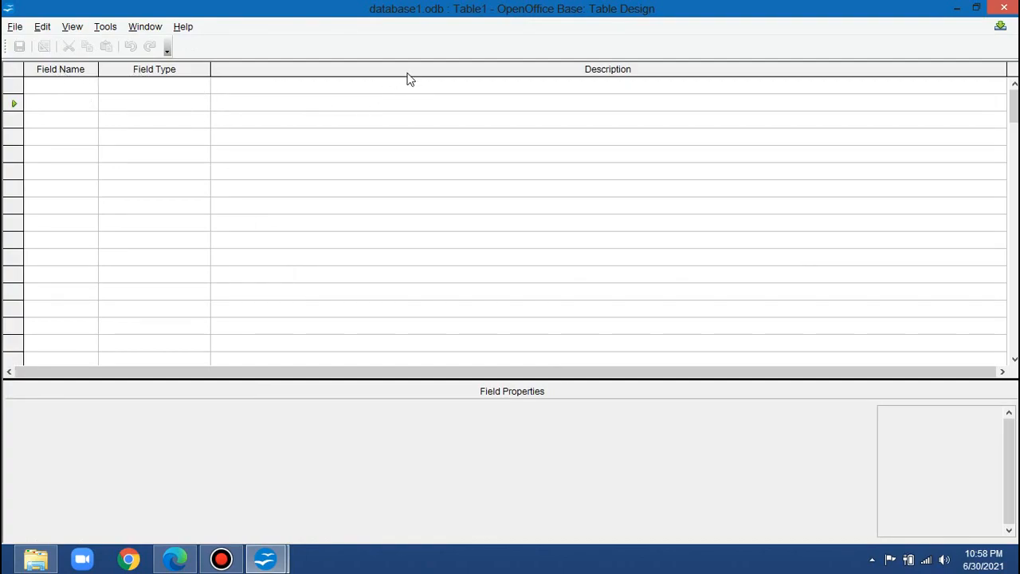
pyautogui.click(46, 84)
# Step: Switch to the PDF textbook in Microsoft Edge and examine the sample table of field names, data types and lengths
pyautogui.hotkey('ctrl', 'w')
pyautogui.hotkey('alt', 'Tab')
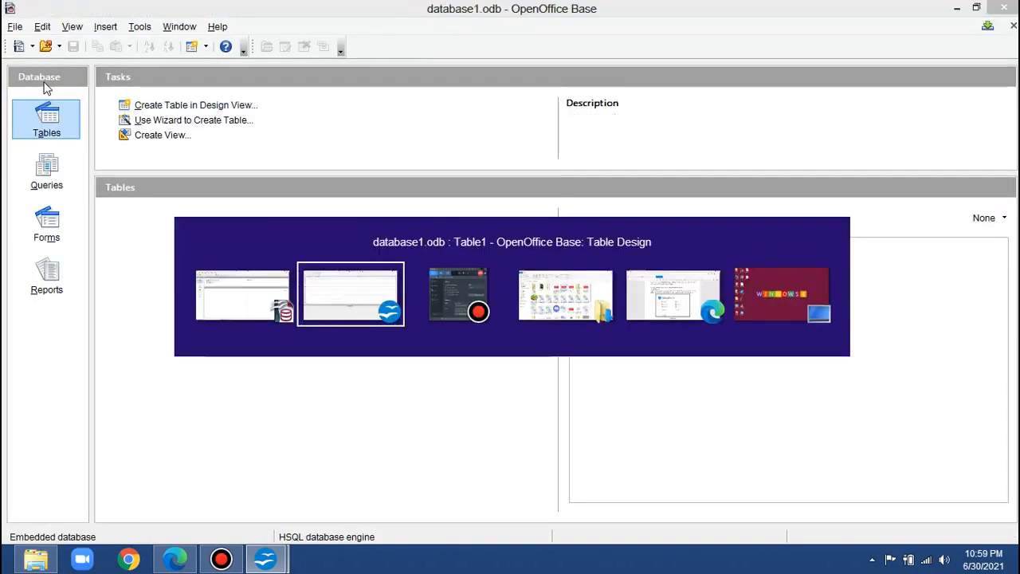
pyautogui.hotkey('alt', 'Tab')
pyautogui.hotkey('alt', 'Tab')
pyautogui.hotkey('alt', 'Tab')
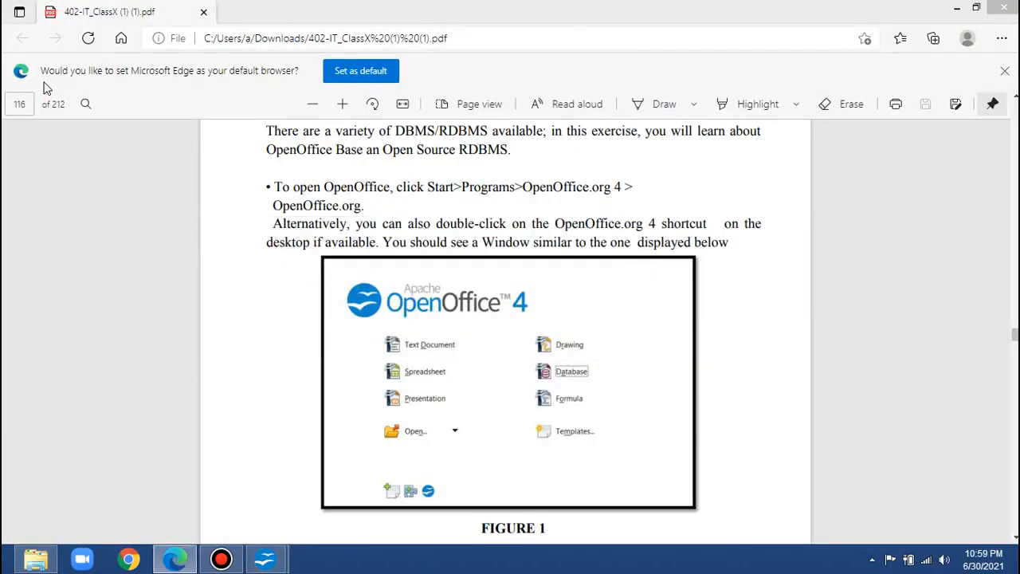
pyautogui.moveTo(1015, 539); pyautogui.dragTo(1015, 538)
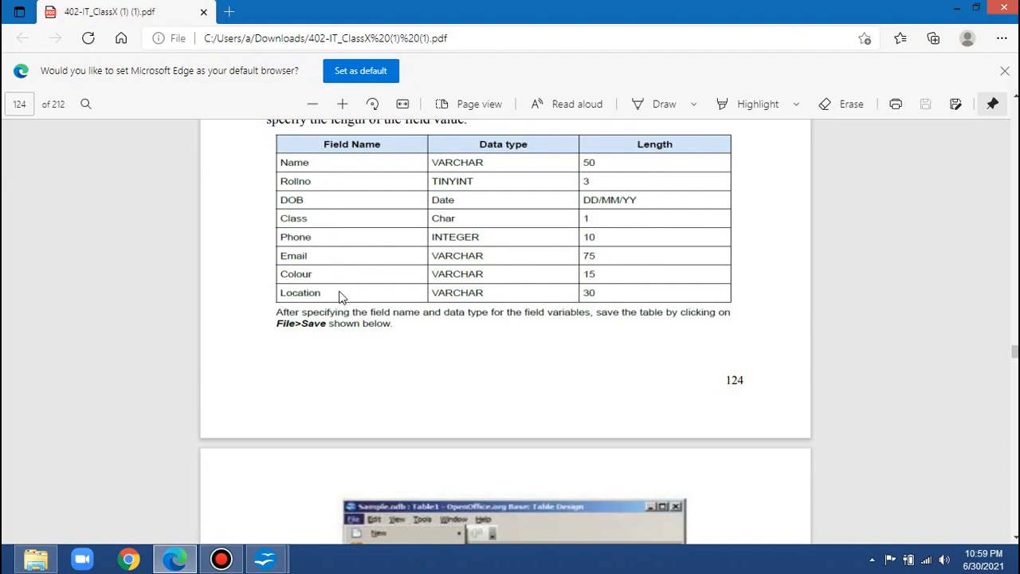
# Step: Back in OpenOffice Base, start another table in Design View with a first field Roll no of type Number [ NUMERIC ]
pyautogui.hotkey('alt', 'Tab')
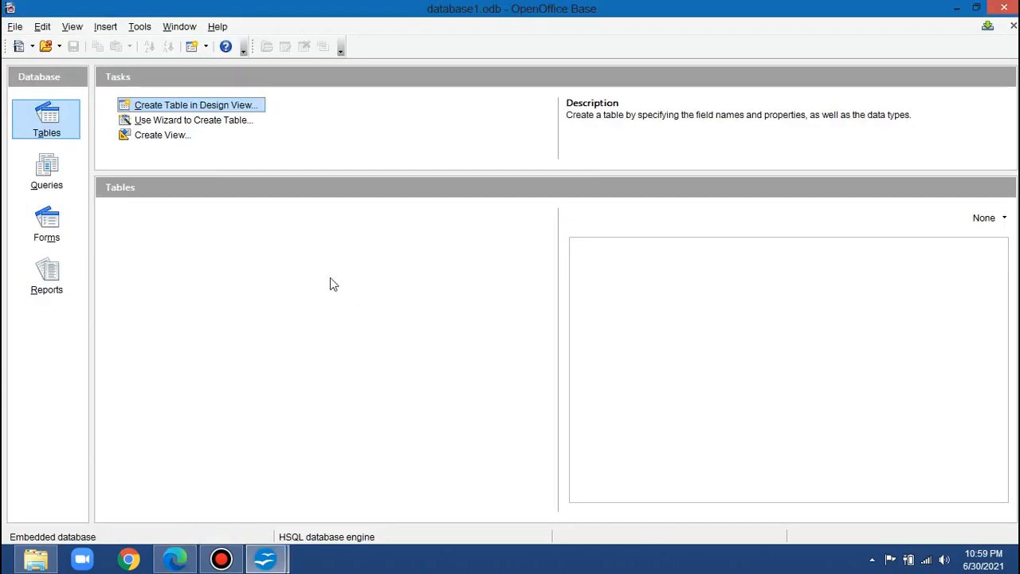
pyautogui.click(205, 107)
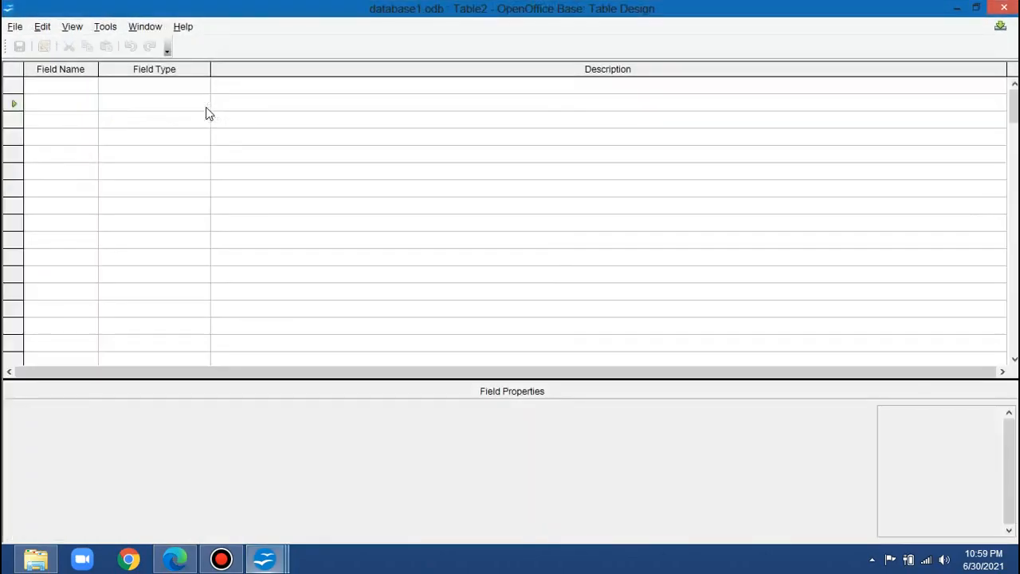
pyautogui.click(49, 83)
pyautogui.write('Roll no')
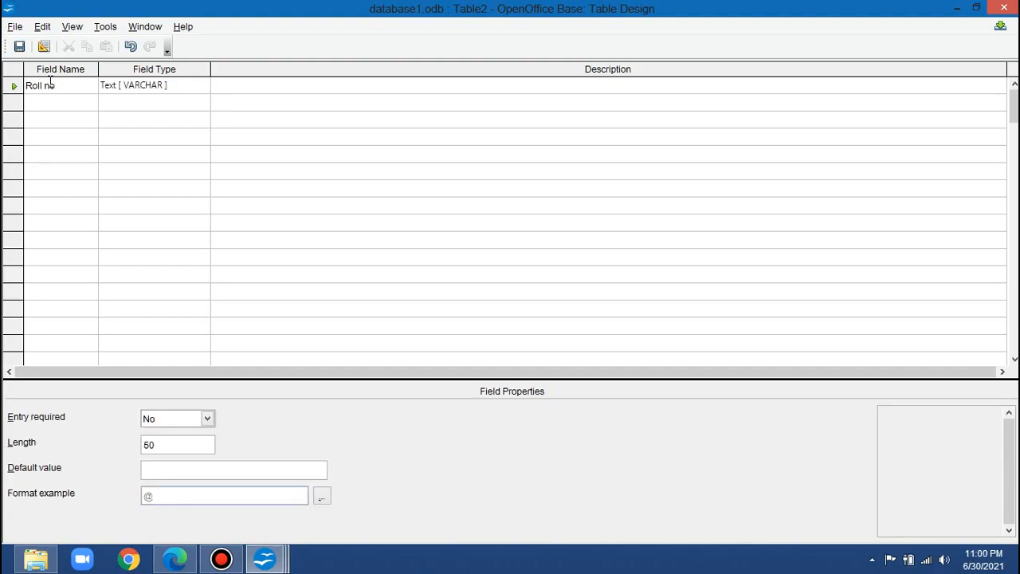
pyautogui.press('Tab')
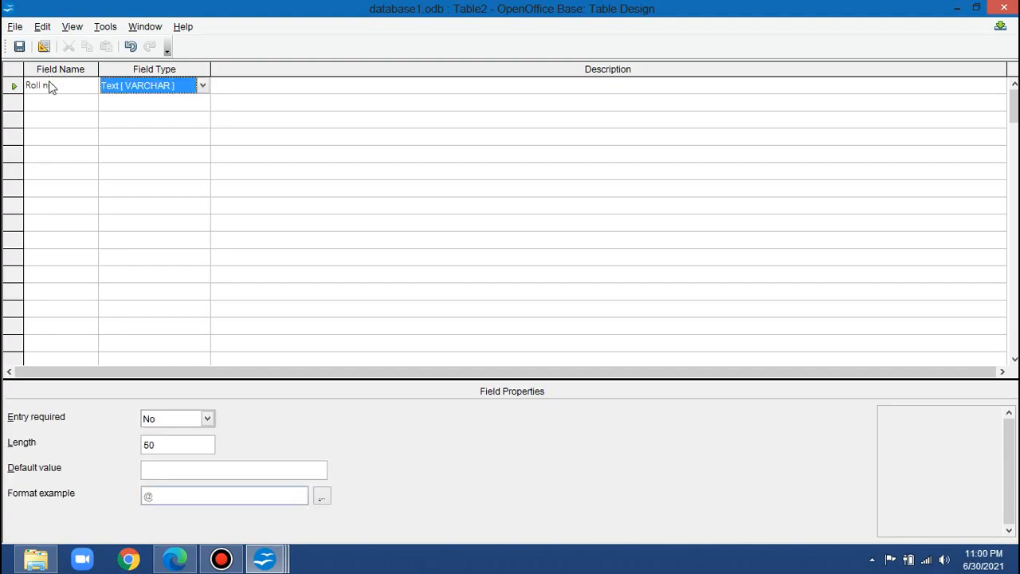
pyautogui.click(203, 86)
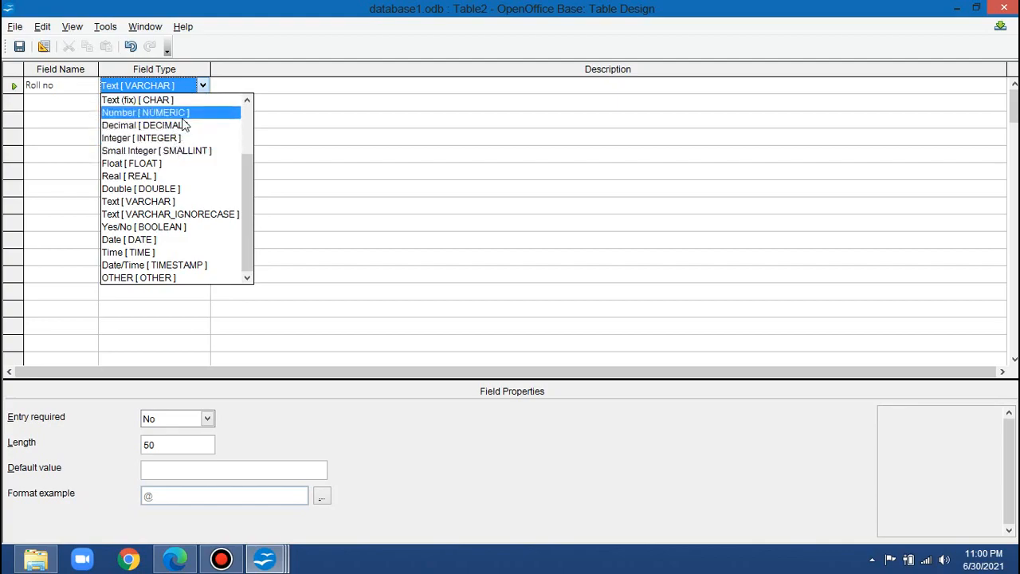
pyautogui.click(182, 116)
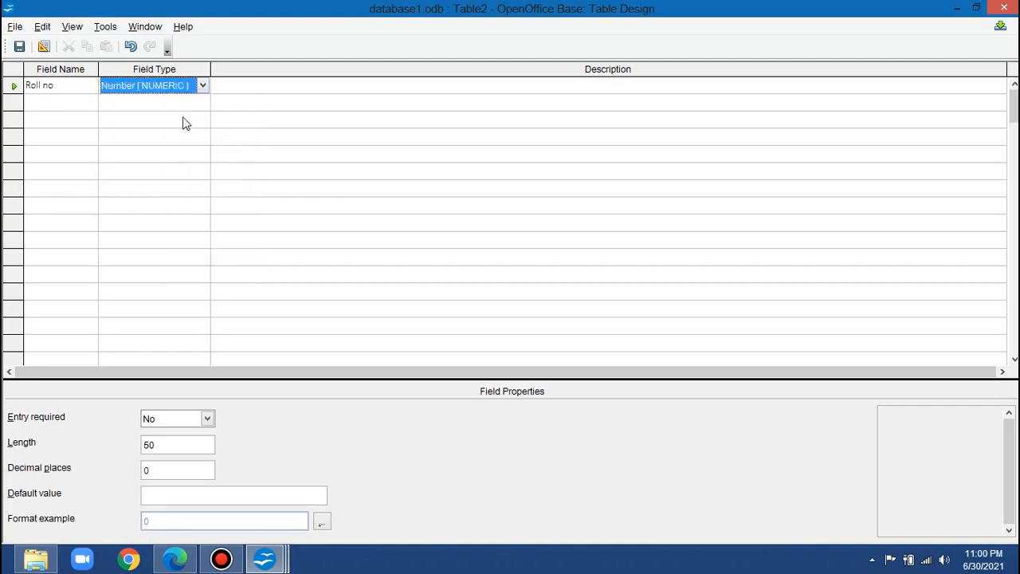
pyautogui.press('Tab')
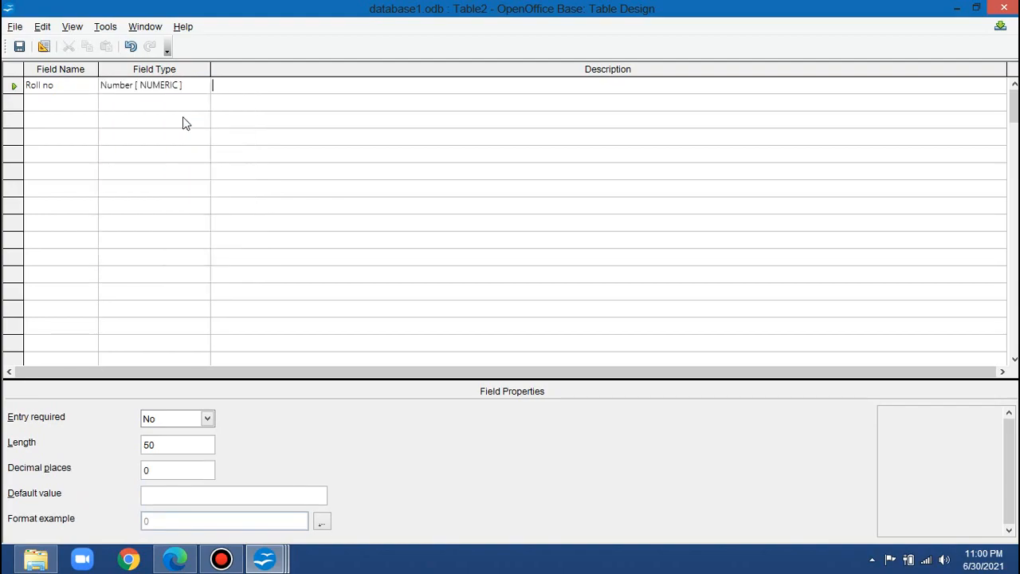
pyautogui.press('Tab')
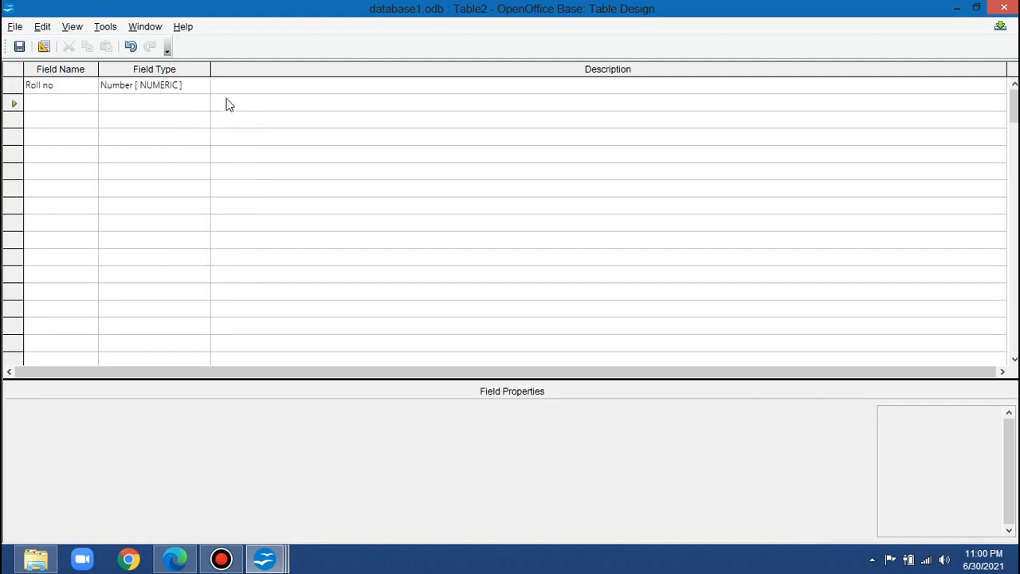
# Step: Enter "it is the roll no of student in class" as the description of the Roll no field
pyautogui.click(257, 85)
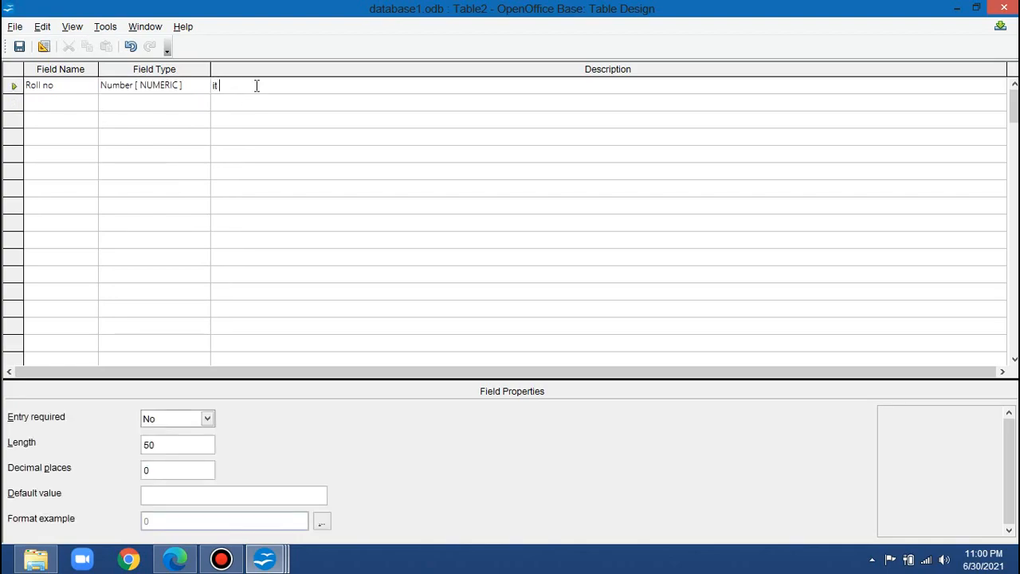
pyautogui.write('it is rh')
pyautogui.write('h')
pyautogui.write('oll n')
pyautogui.write('o of th')
pyautogui.write('e fi')
pyautogui.press('BackSpace')
pyautogui.press('BackSpace')
pyautogui.press('BackSpace')
pyautogui.press('BackSpace')
pyautogui.press('BackSpace')
pyautogui.press('BackSpace')
pyautogui.write('stuent')
pyautogui.press('BackSpace')
pyautogui.press('BackSpace')
pyautogui.press('BackSpace')
pyautogui.write('debt')
pyautogui.press('BackSpace')
pyautogui.press('BackSpace')
pyautogui.write('n')
pyautogui.write('t in cal')
pyautogui.press('BackSpace')
pyautogui.press('BackSpace')
pyautogui.write('lasss')
pyautogui.press('BackSpace')
pyautogui.press('Return')
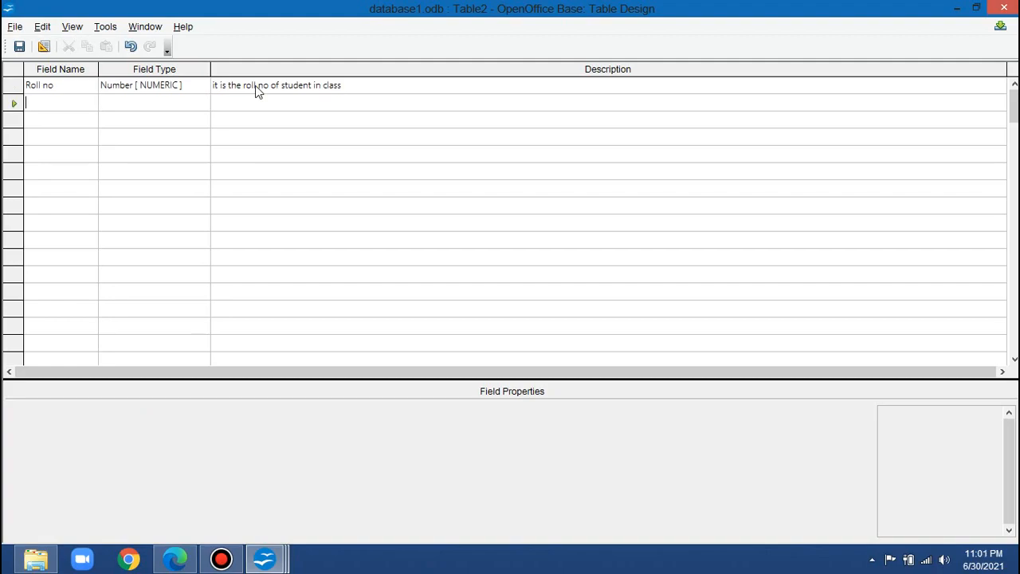
# Step: Add a second field Name of type Text [ VARCHAR ] and set its Entry required property to Yes
pyautogui.write('Name')
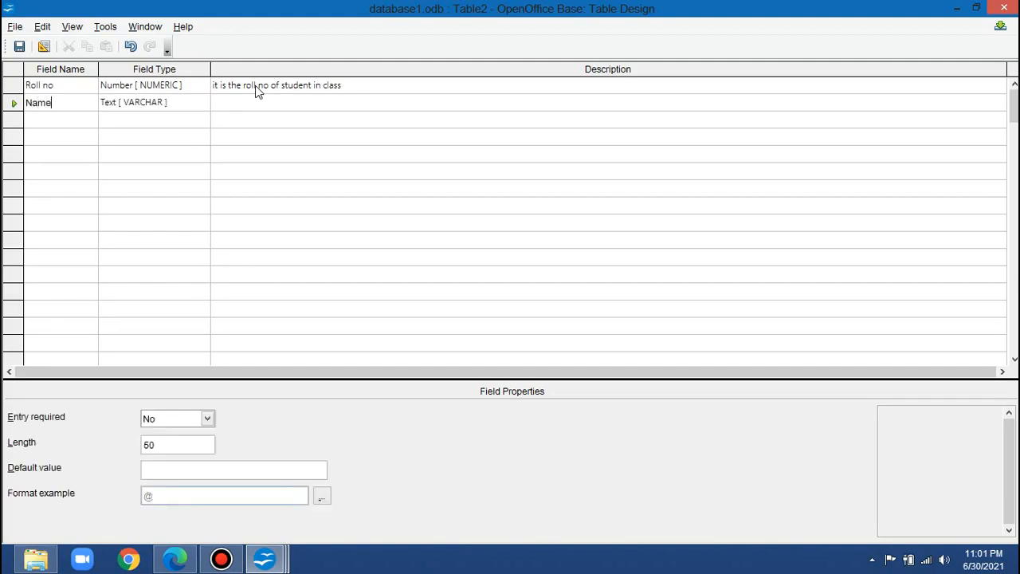
pyautogui.press('Return')
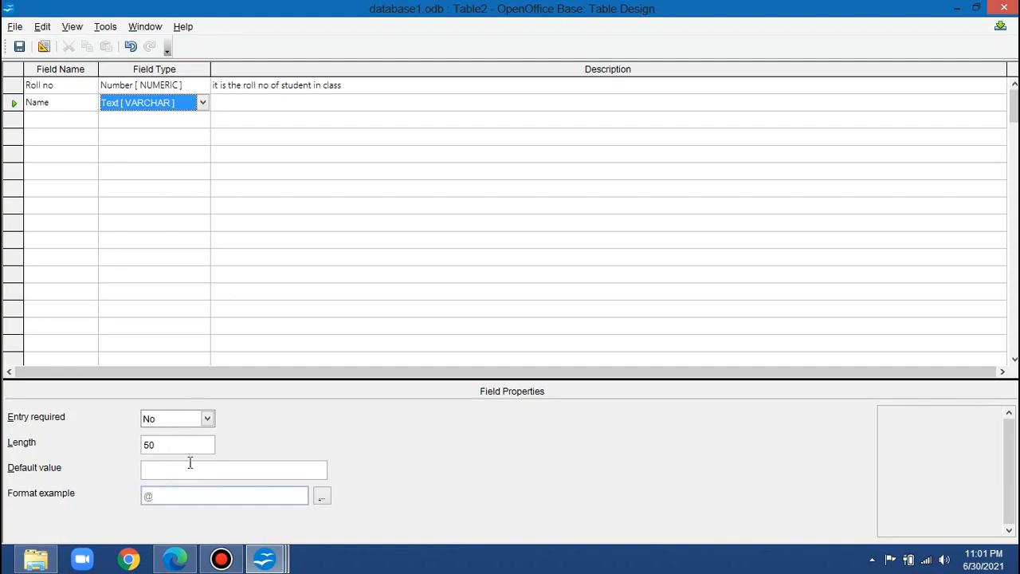
pyautogui.click(207, 420)
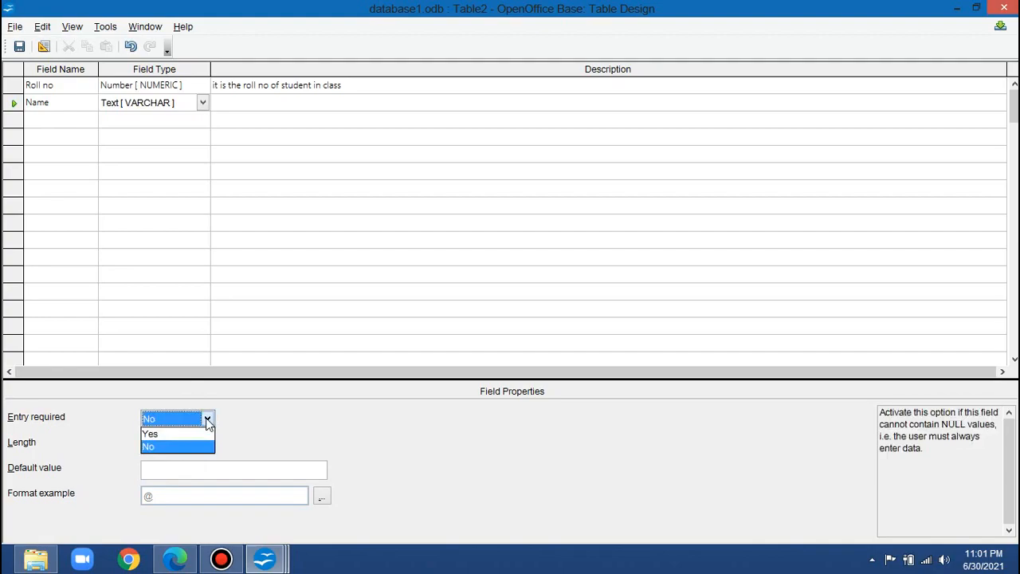
pyautogui.click(203, 430)
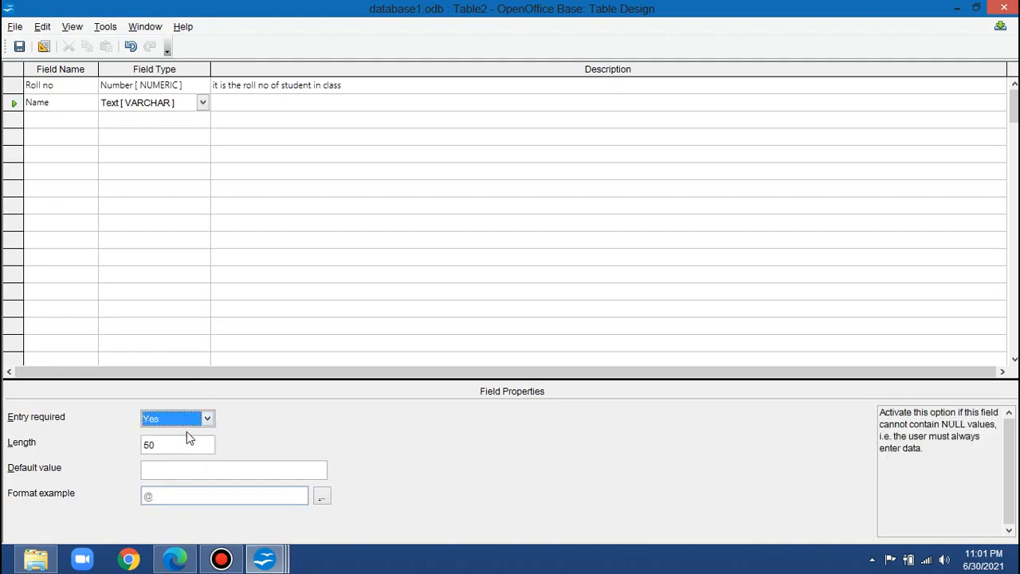
pyautogui.click(261, 103)
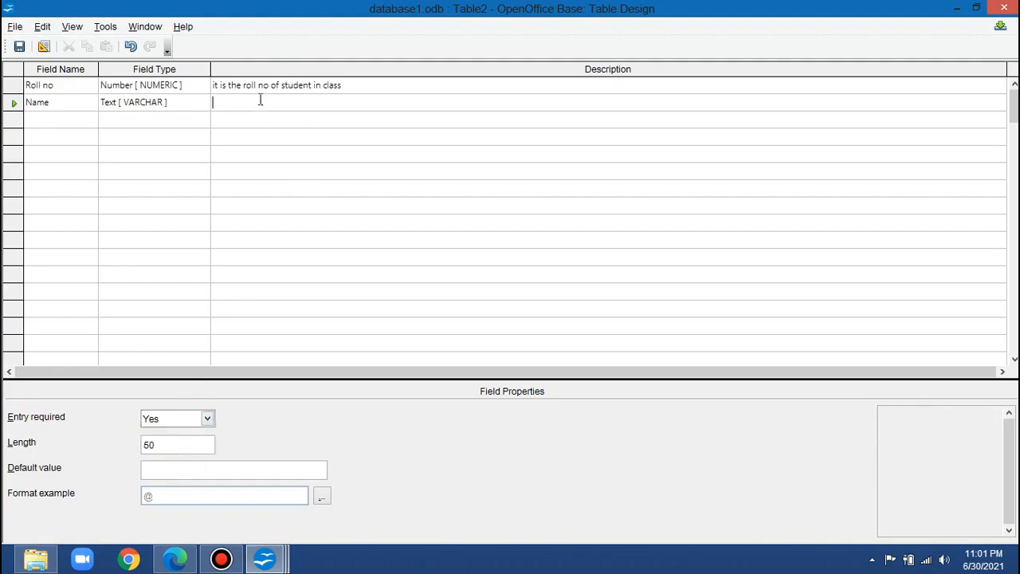
# Step: Set the Entry required property of the Roll no field to Yes
pyautogui.click(204, 88)
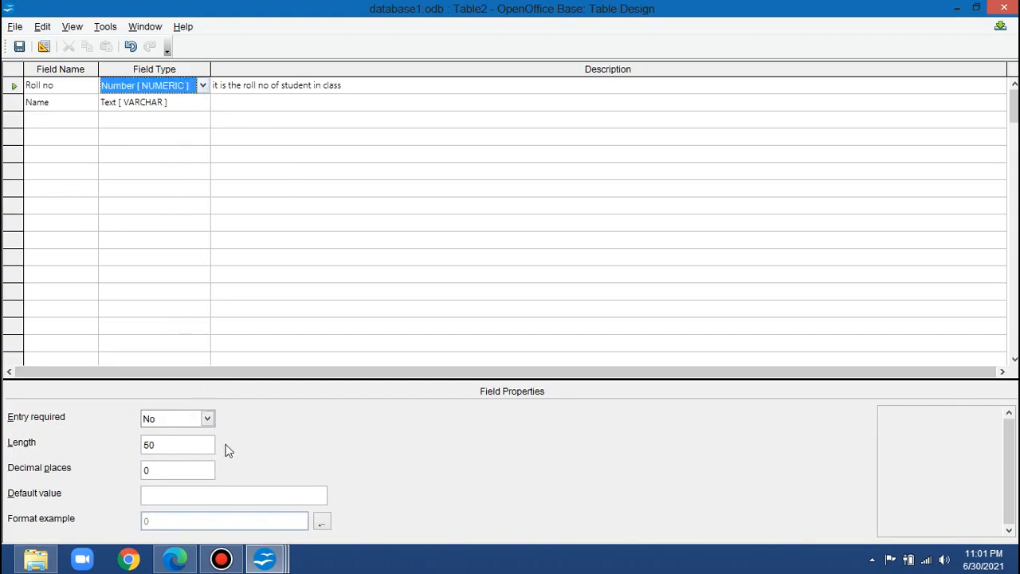
pyautogui.click(209, 419)
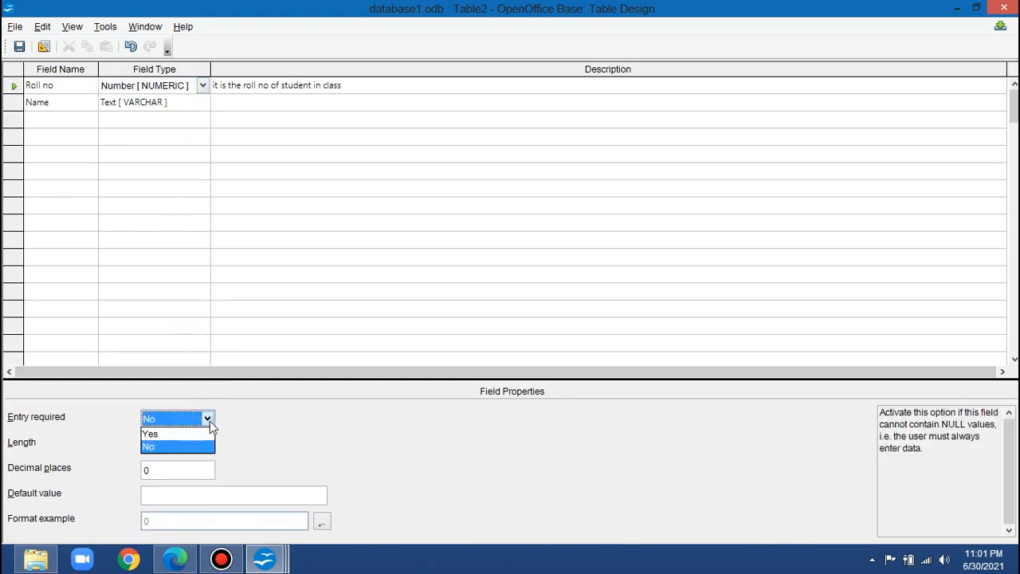
pyautogui.click(199, 428)
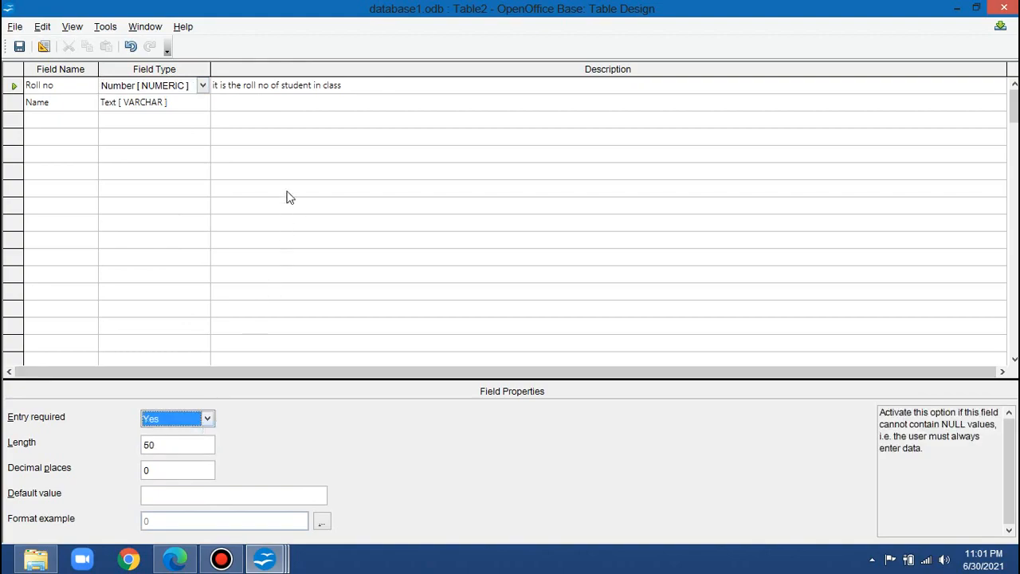
# Step: Add a third field named class with the type Integer [ INTEGER ]
pyautogui.click(250, 105)
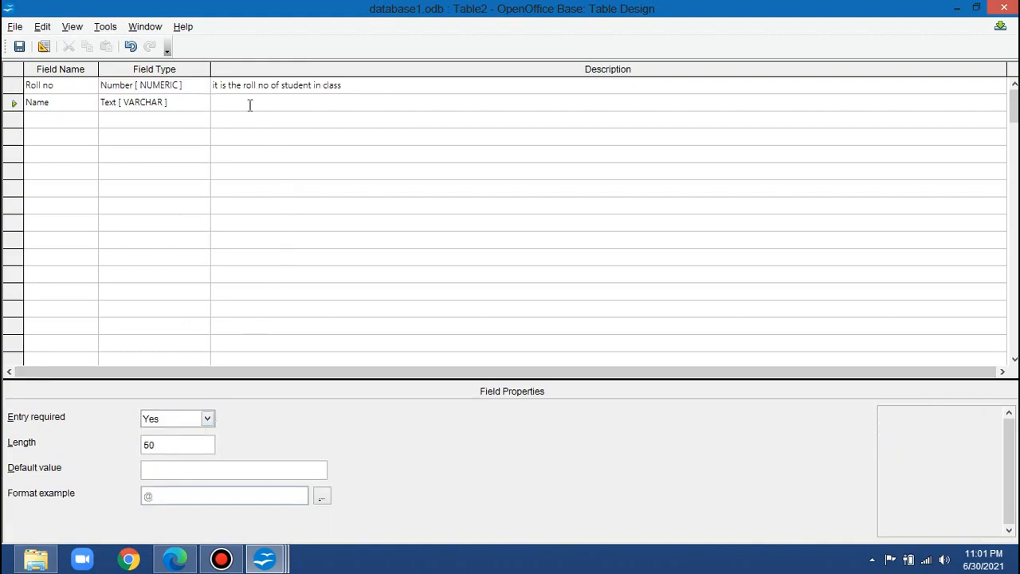
pyautogui.press('Return')
pyautogui.write('cl')
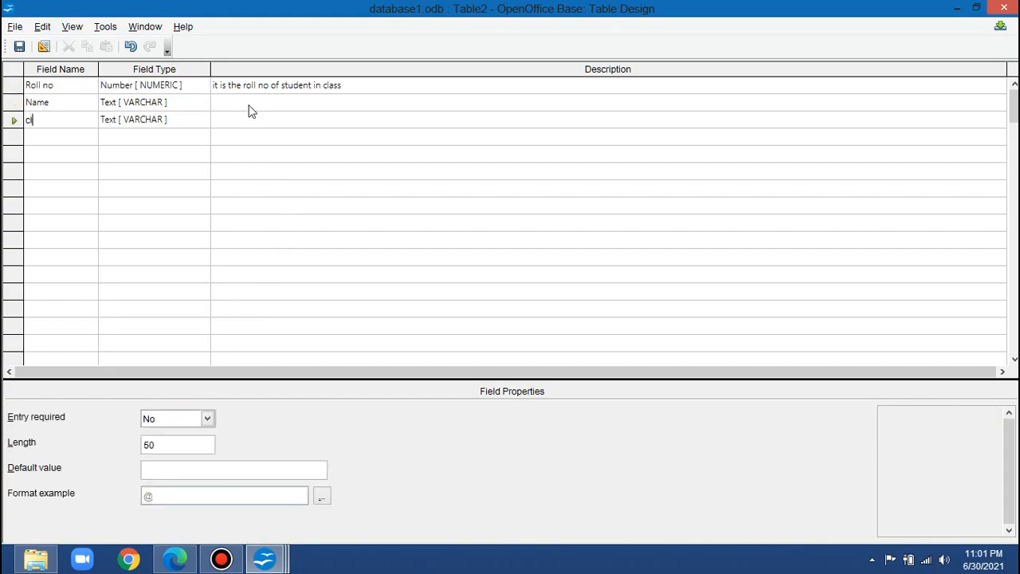
pyautogui.write('ass')
pyautogui.press('Return')
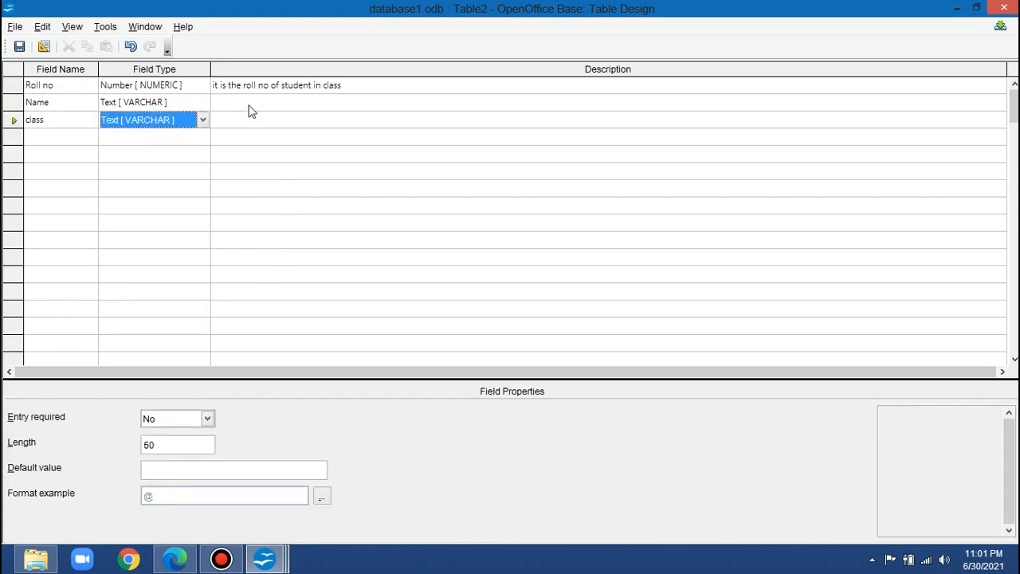
pyautogui.click(202, 120)
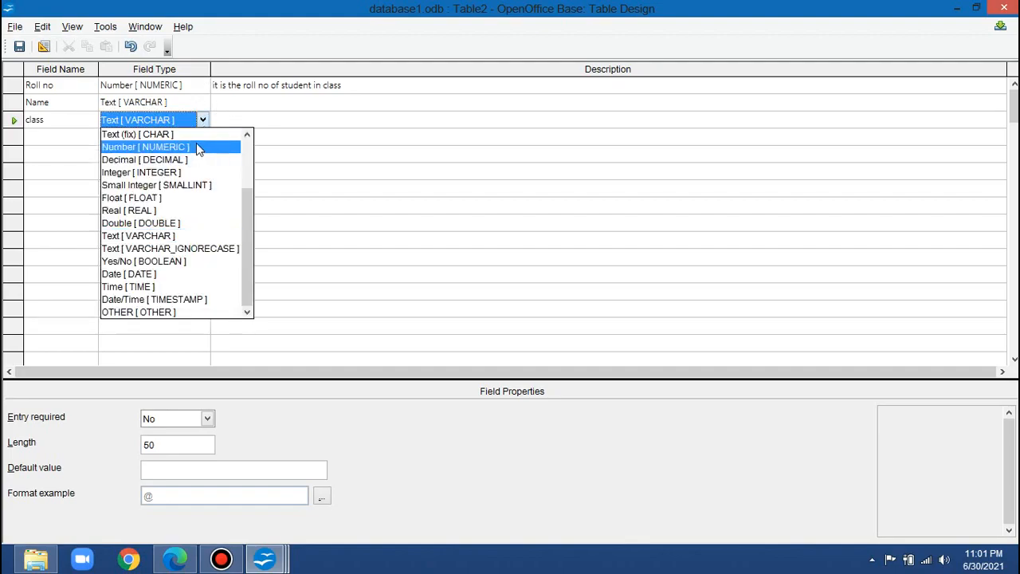
pyautogui.click(148, 174)
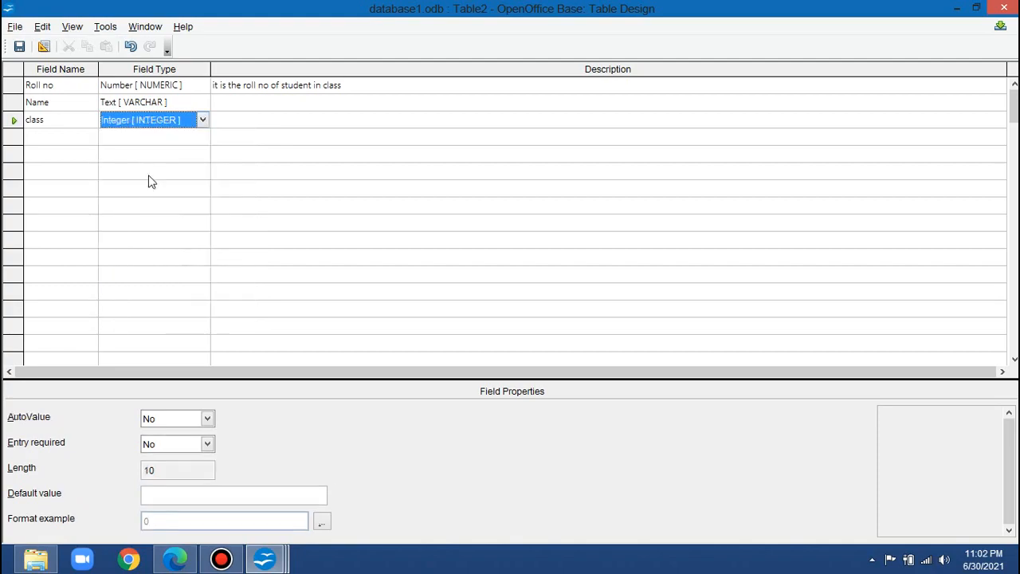
# Step: Set the Entry required property of the class field to Yes
pyautogui.click(210, 448)
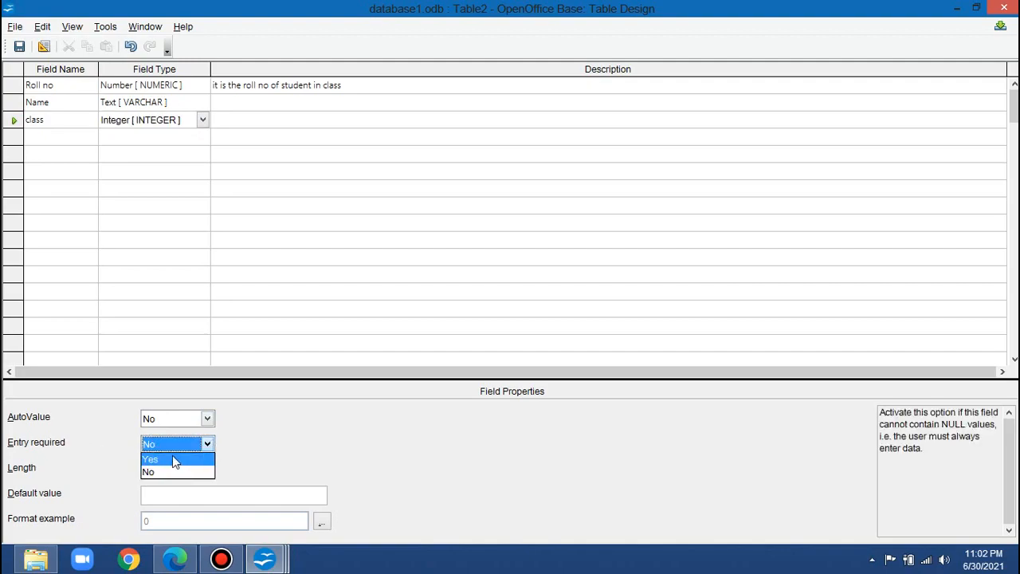
pyautogui.click(175, 459)
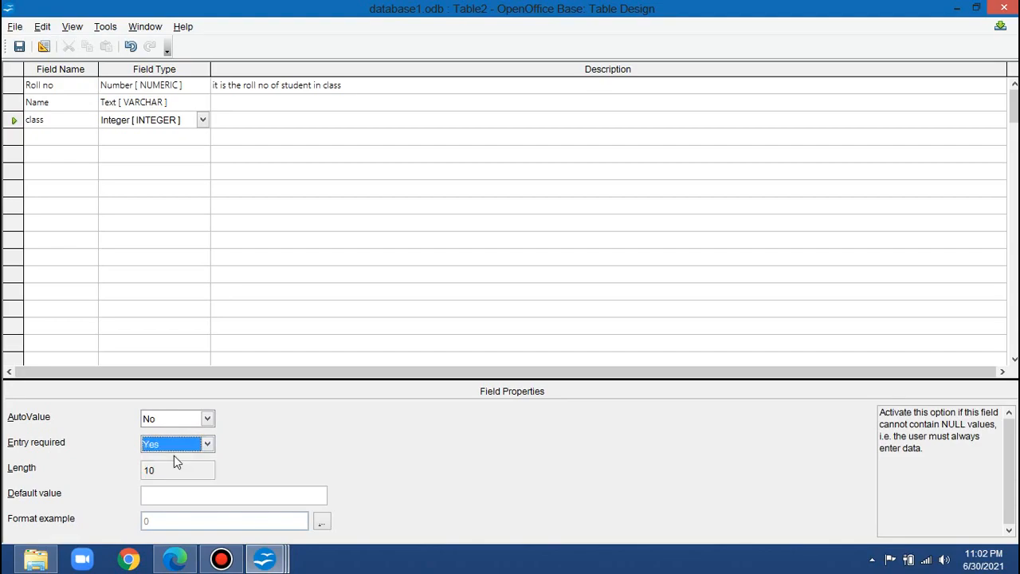
pyautogui.press('Tab')
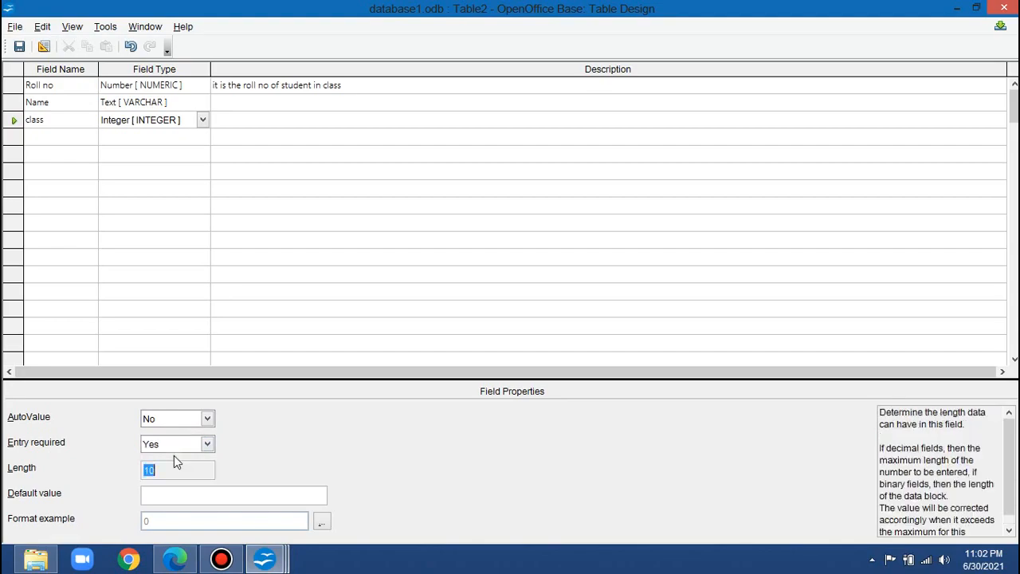
# Step: Add a fourth field named address of type Text [ VARCHAR ] below class
pyautogui.click(249, 119)
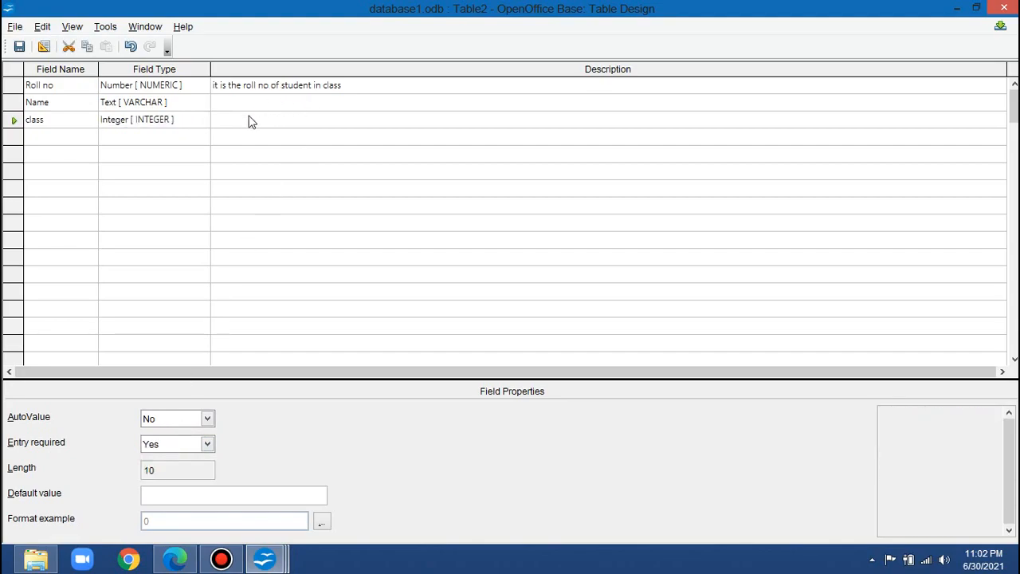
pyautogui.press('Return')
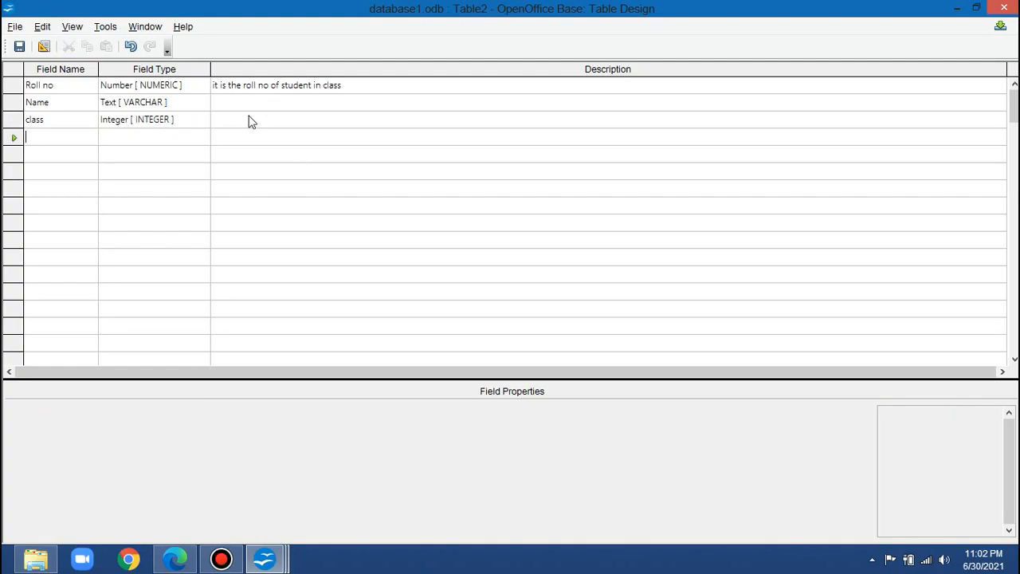
pyautogui.write('address')
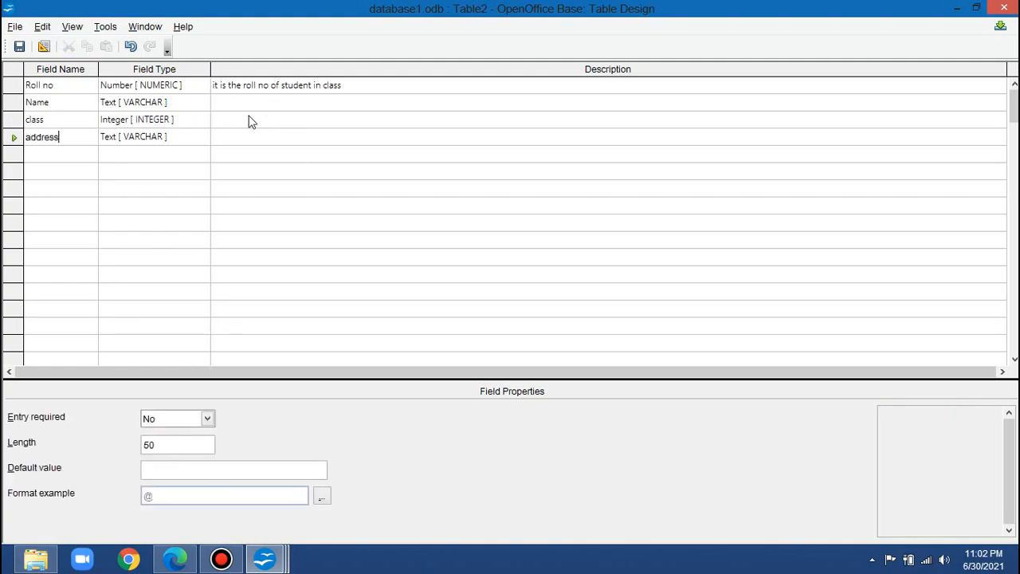
pyautogui.press('Tab')
pyautogui.press('Tab')
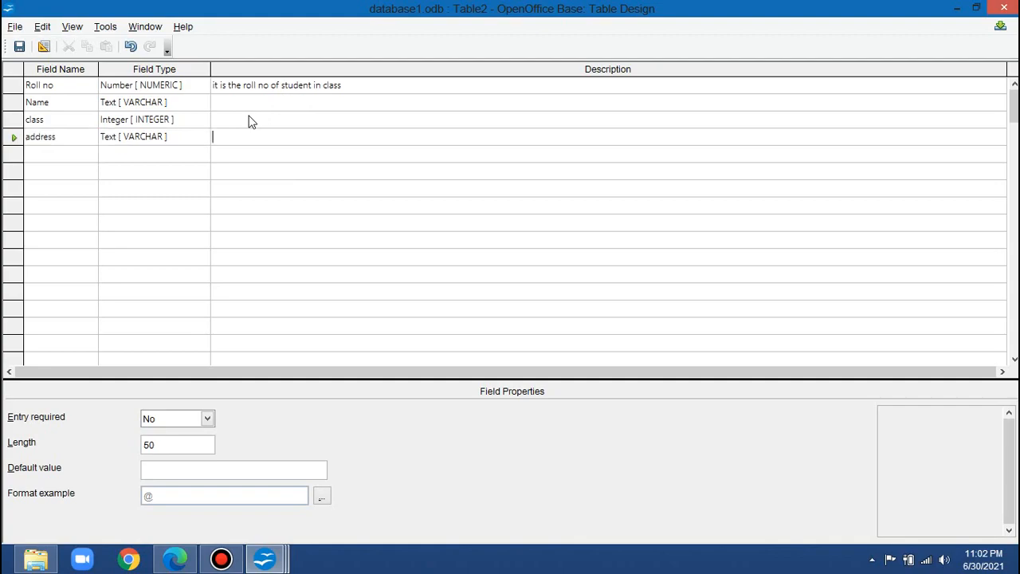
# Step: Save the table under the name student and have a primary key created automatically
pyautogui.click(21, 48)
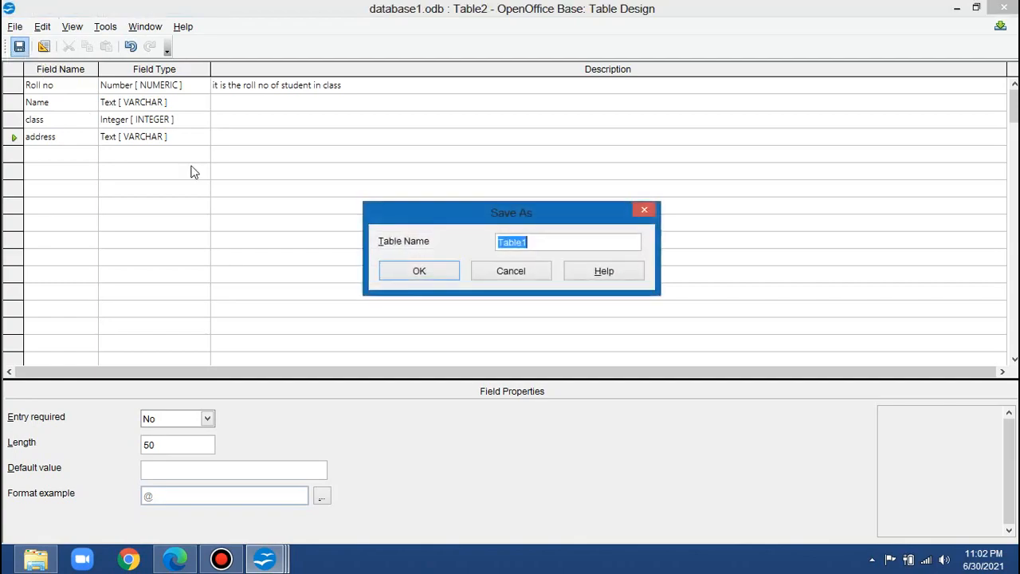
pyautogui.write('student')
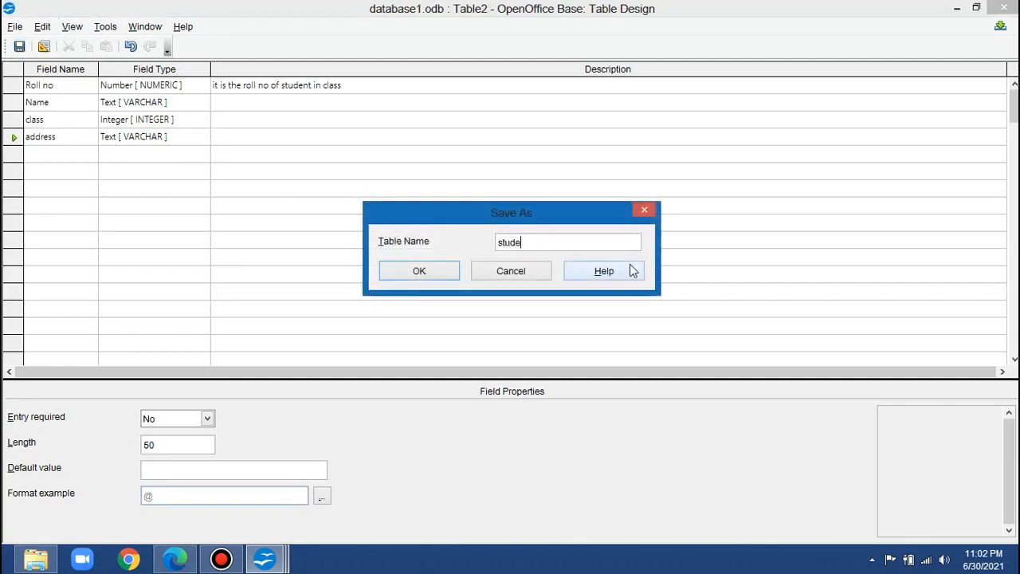
pyautogui.click(413, 273)
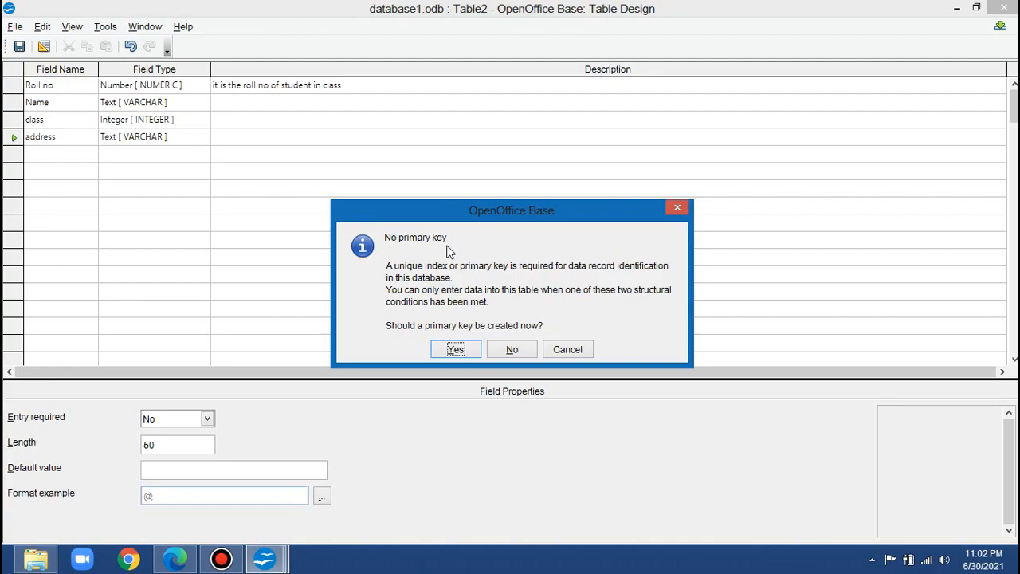
pyautogui.click(450, 350)
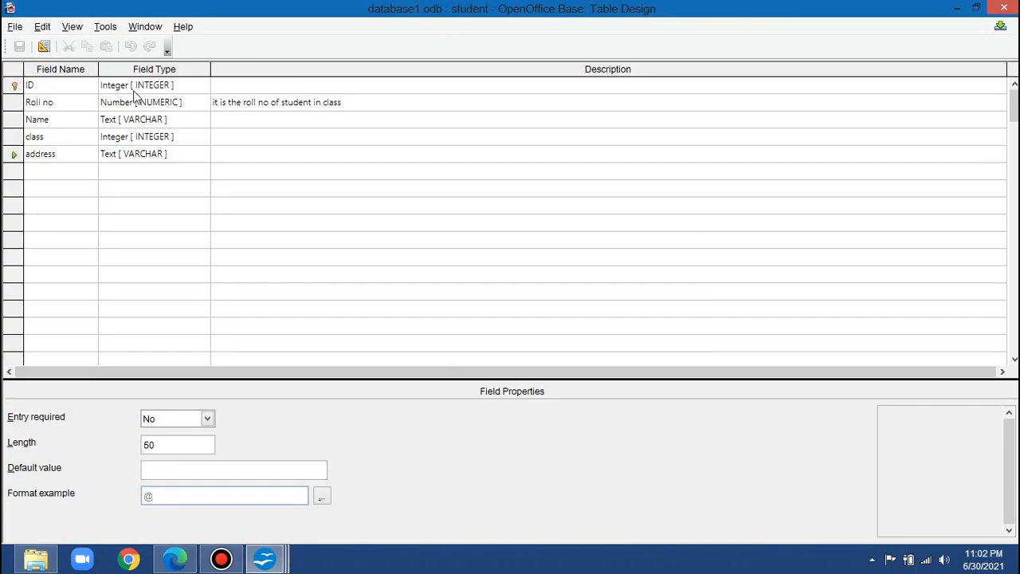
# Step: Delete the automatically added ID field from the student table design
pyautogui.click(15, 86)
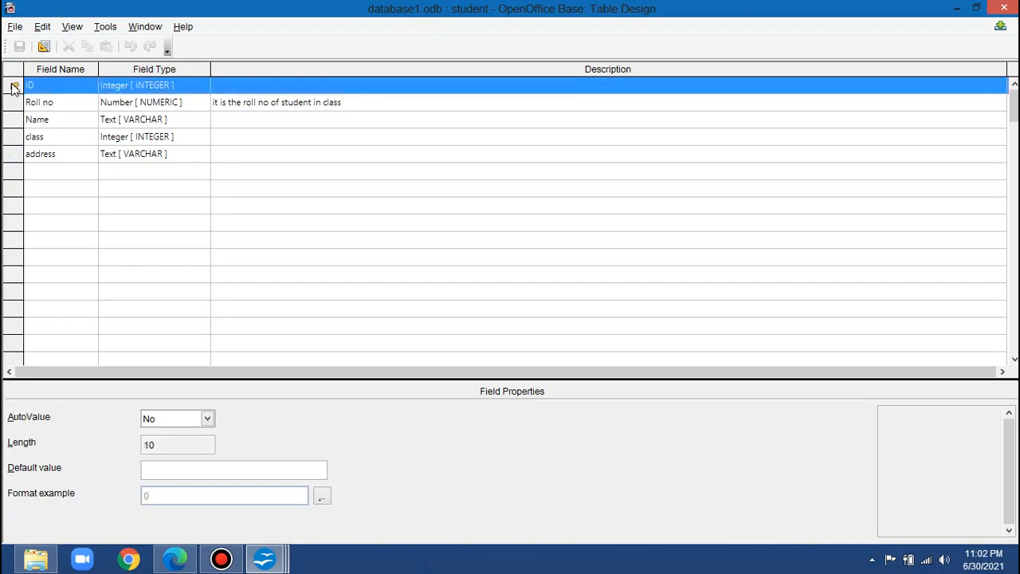
pyautogui.rightClick(14, 87)
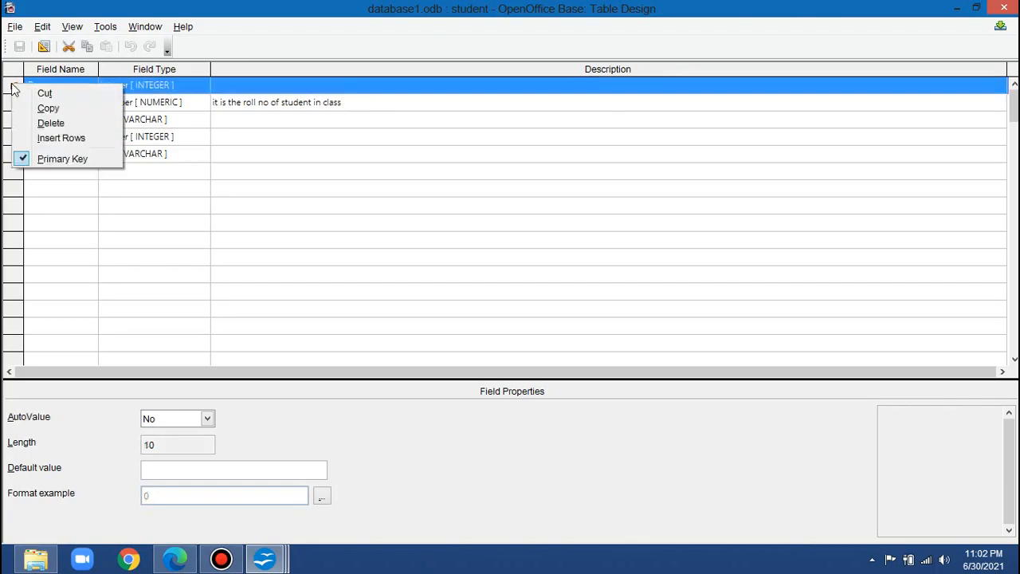
pyautogui.click(30, 123)
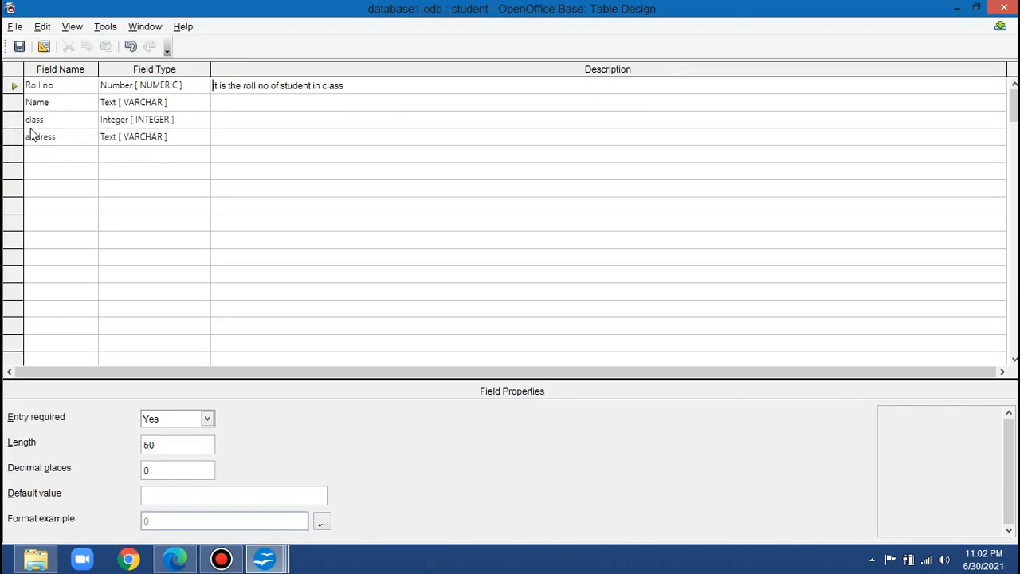
# Step: Make the Roll no field the primary key of the student table
pyautogui.click(15, 87)
pyautogui.rightClick(15, 92)
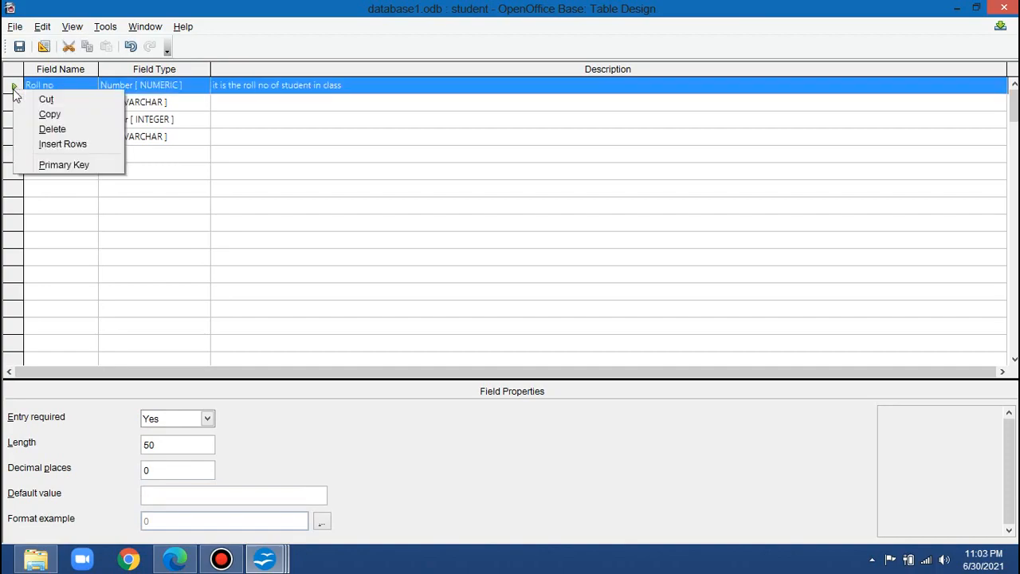
pyautogui.click(43, 165)
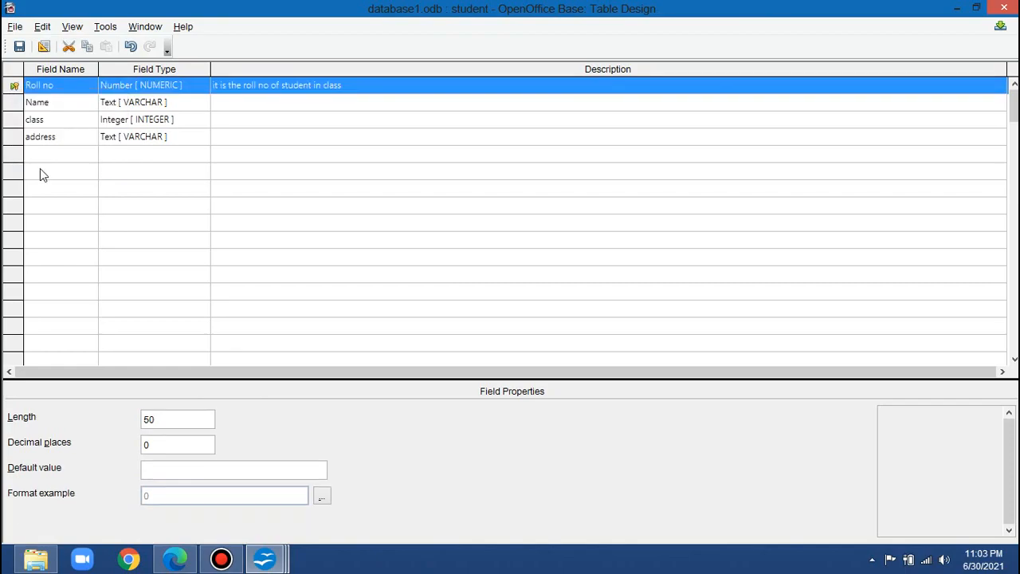
# Step: Save the student table design, accepting the removal of the ID primary key column, and close the design window
pyautogui.press('Delete')
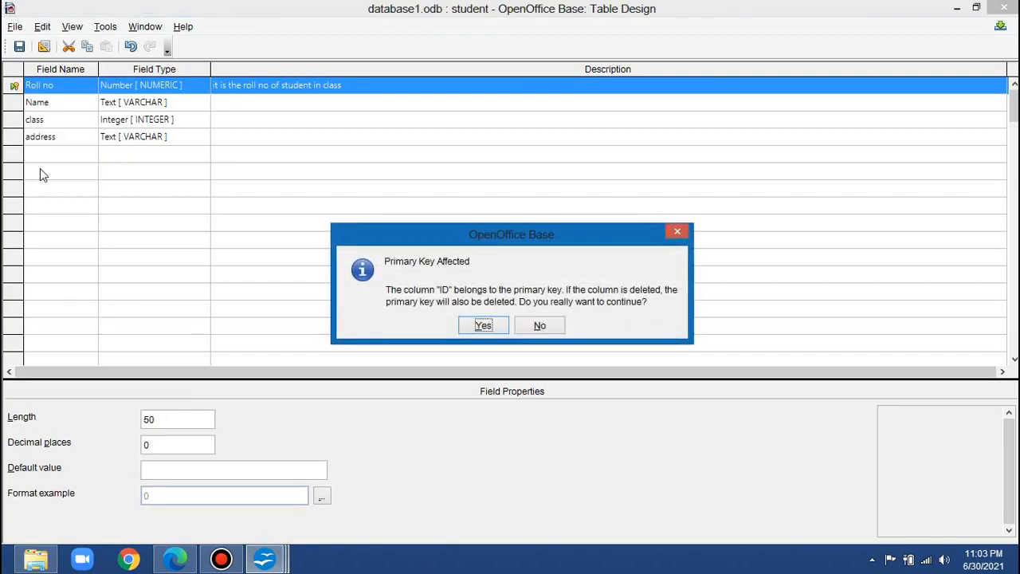
pyautogui.click(482, 327)
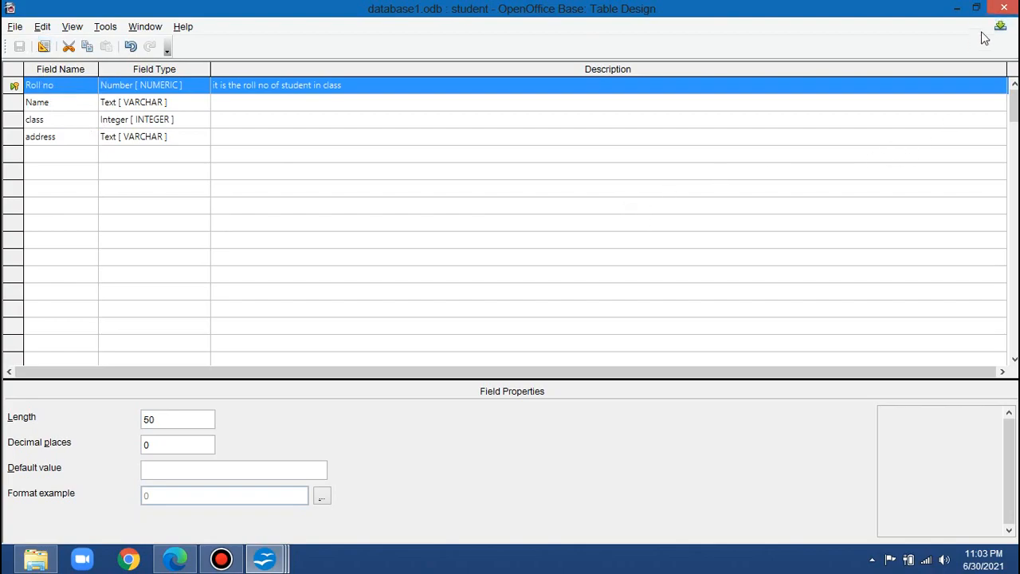
pyautogui.moveTo(1010, 7)
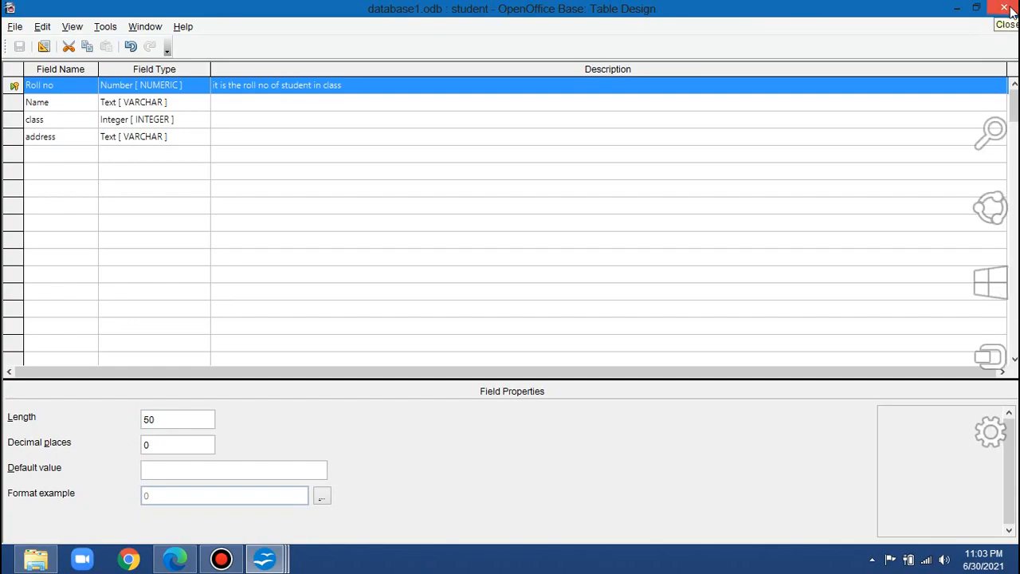
pyautogui.click(1010, 7)
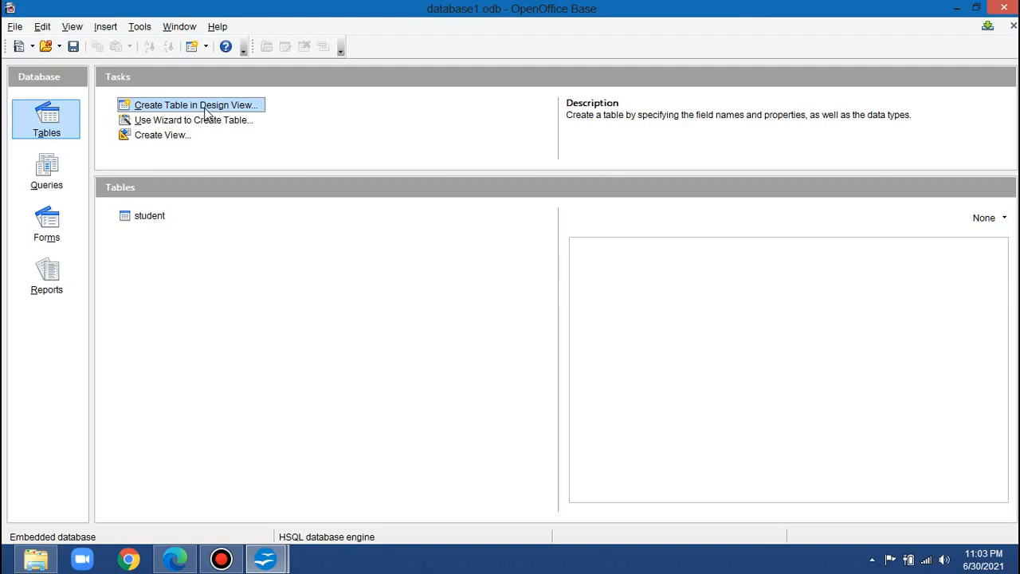
# Step: Open the student table for data entry and fill the first record with Roll no 1, the student's name and the address
pyautogui.click(147, 222)
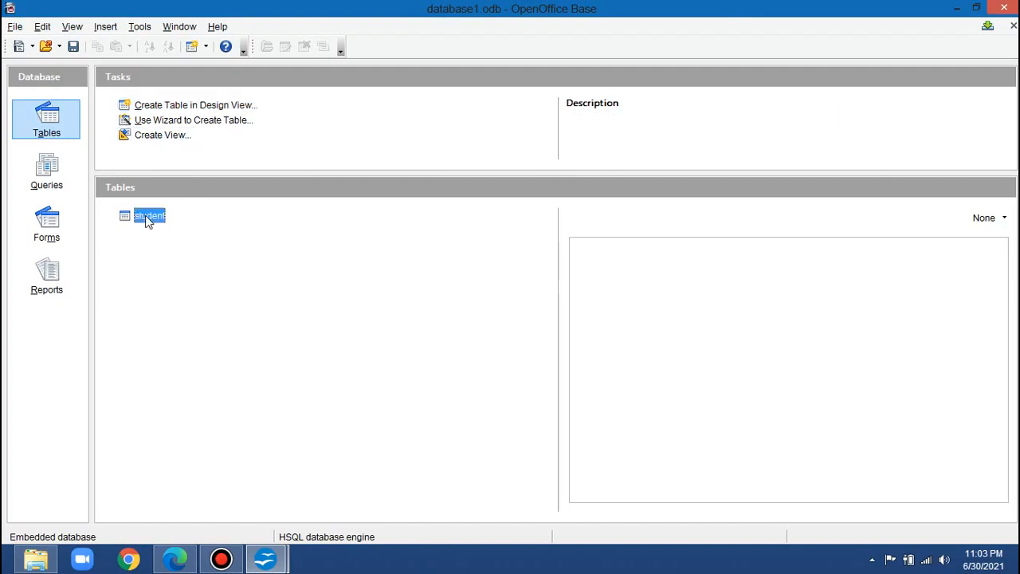
pyautogui.doubleClick(147, 220)
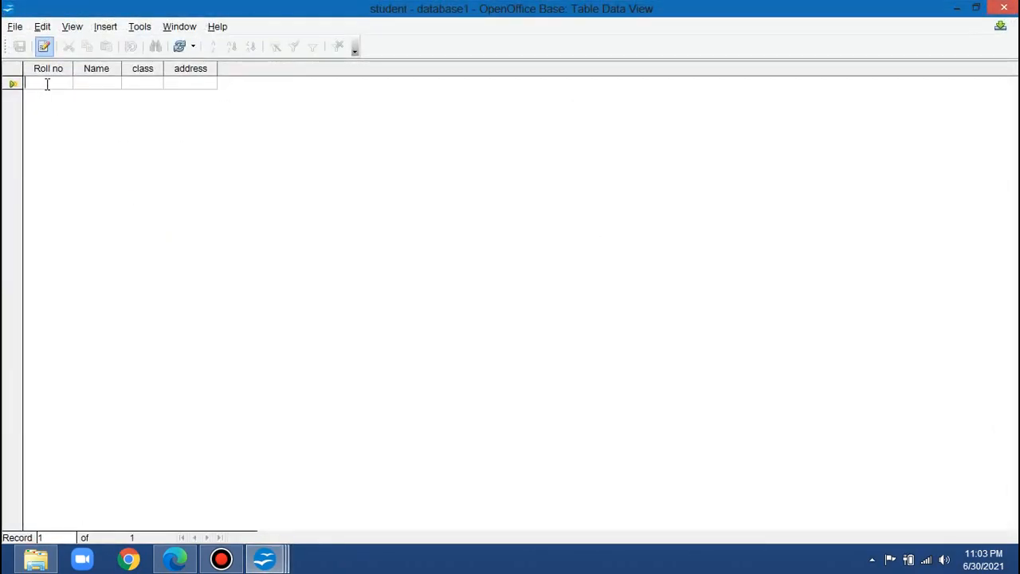
pyautogui.write('1')
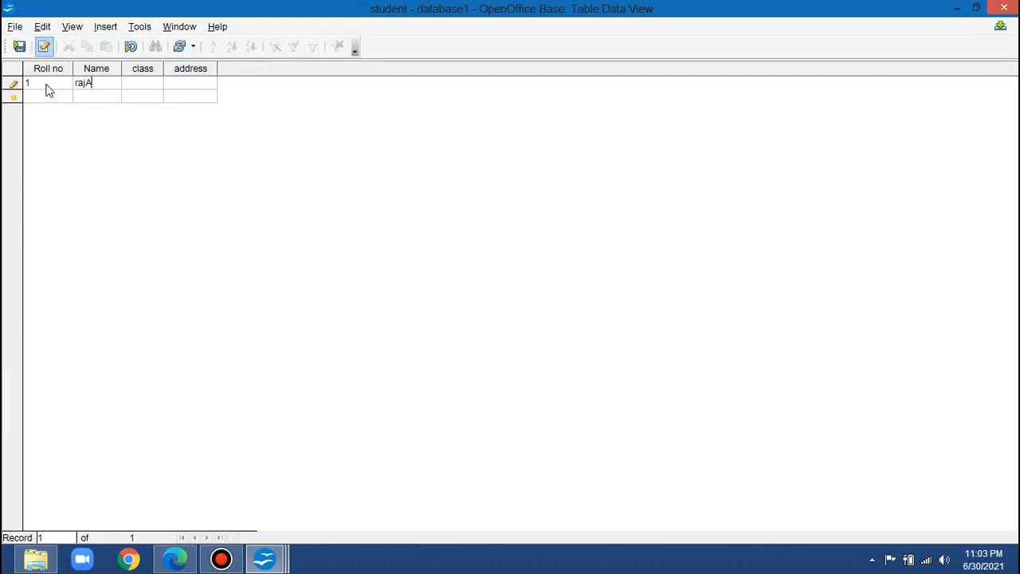
pyautogui.press('BackSpace')
pyautogui.write('RA')
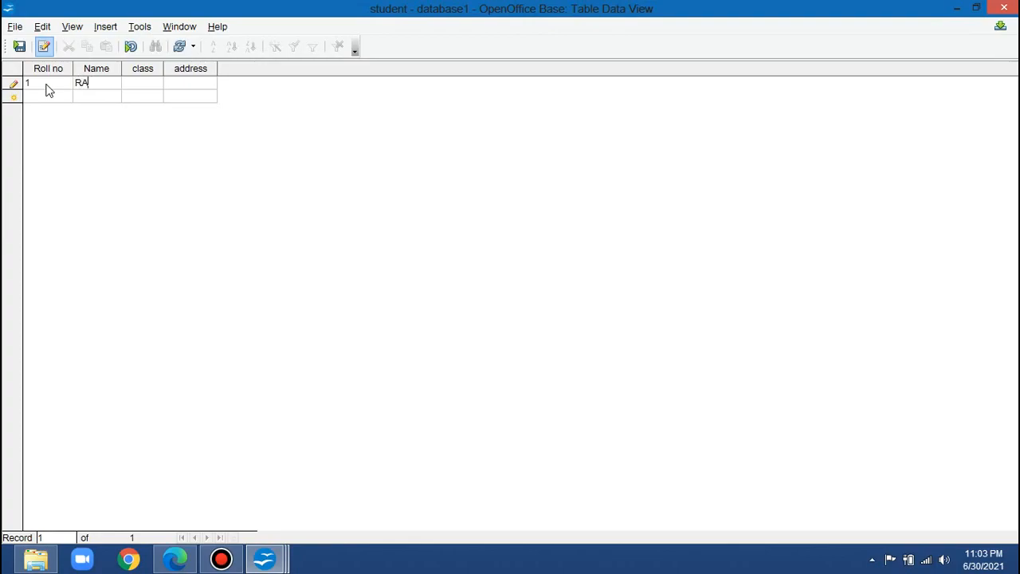
pyautogui.write('JAN')
pyautogui.write('7TH')
pyautogui.press('Tab')
pyautogui.write('8')
pyautogui.press('BackSpace')
pyautogui.write('KARNAL')
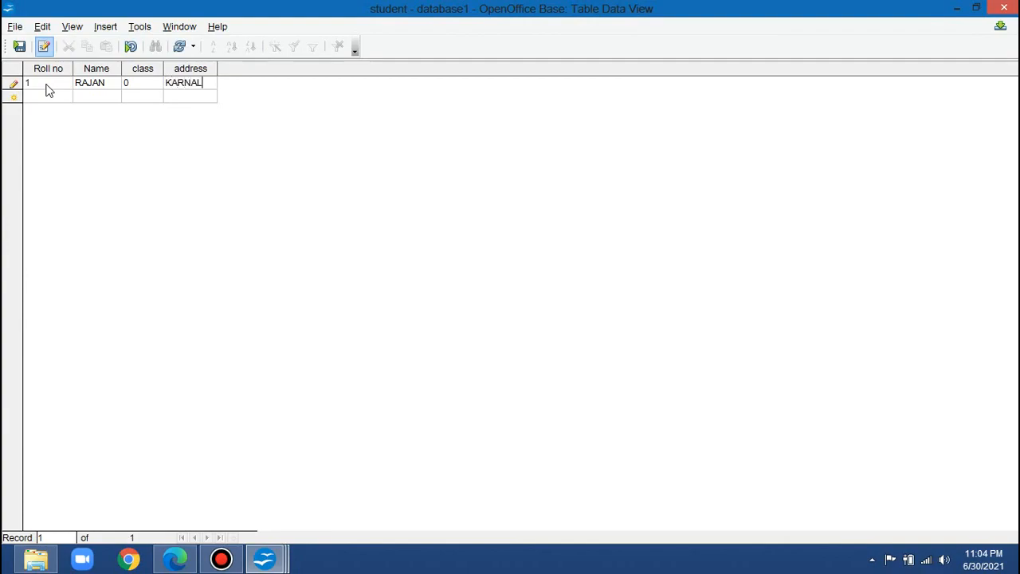
# Step: Set the class of the first student record to 8
pyautogui.click(146, 83)
pyautogui.press('BackSpace')
pyautogui.press('Tab')
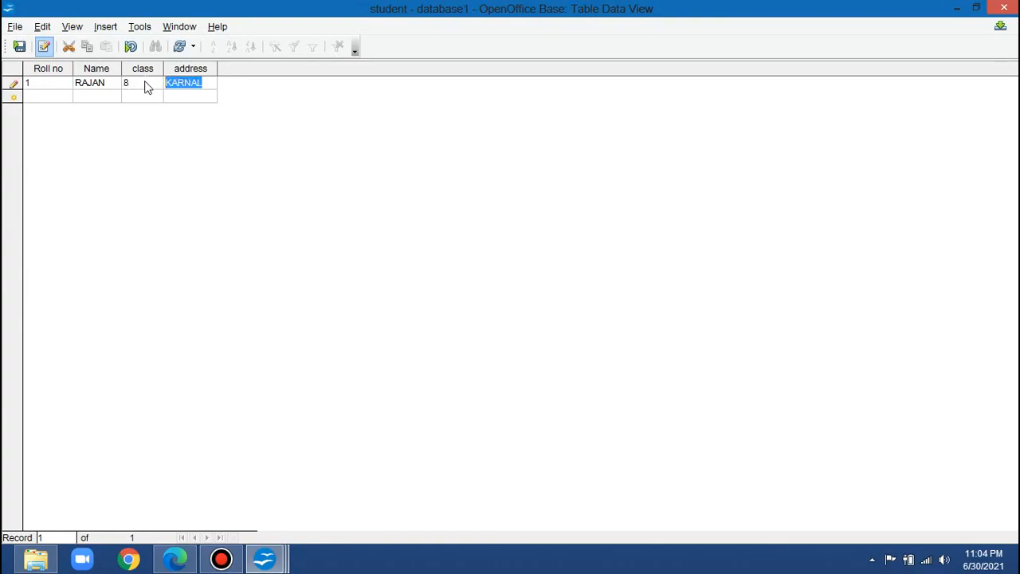
# Step: Try to add a second record with the duplicate Roll no 1, the student's name, class 8 and the address
pyautogui.press('Tab')
pyautogui.write('1 ')
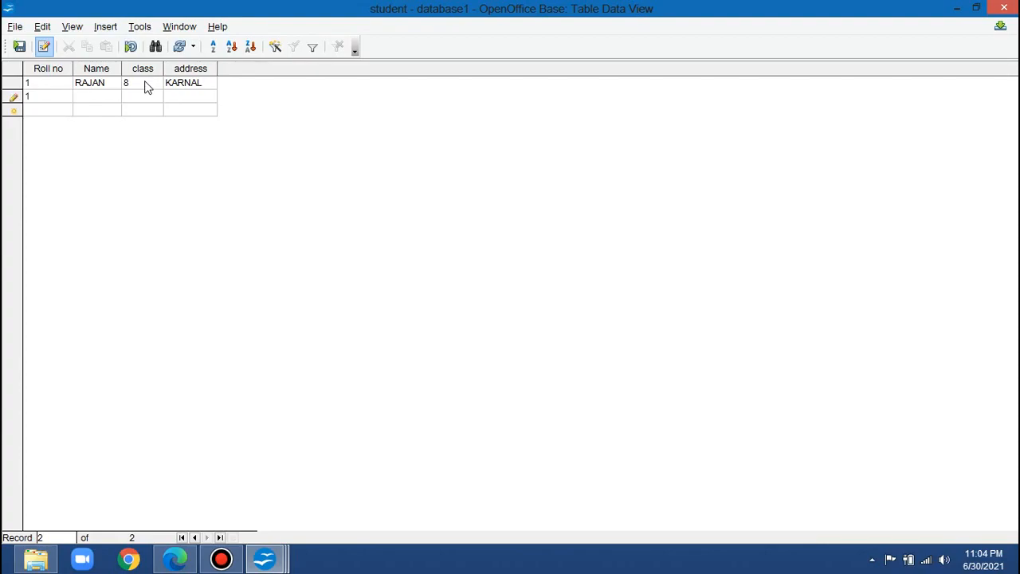
pyautogui.write('MOHAN ')
pyautogui.write('8')
pyautogui.press('Tab')
pyautogui.write('KARNAL')
pyautogui.press('Tab')
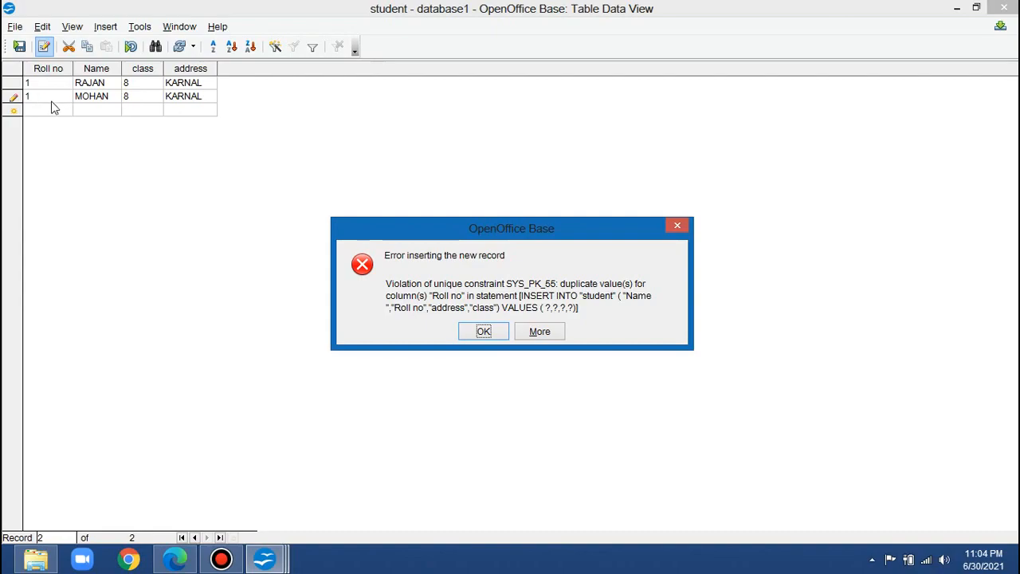
# Step: Dismiss the insertion error and set the second record's Roll no to 2
pyautogui.click(490, 331)
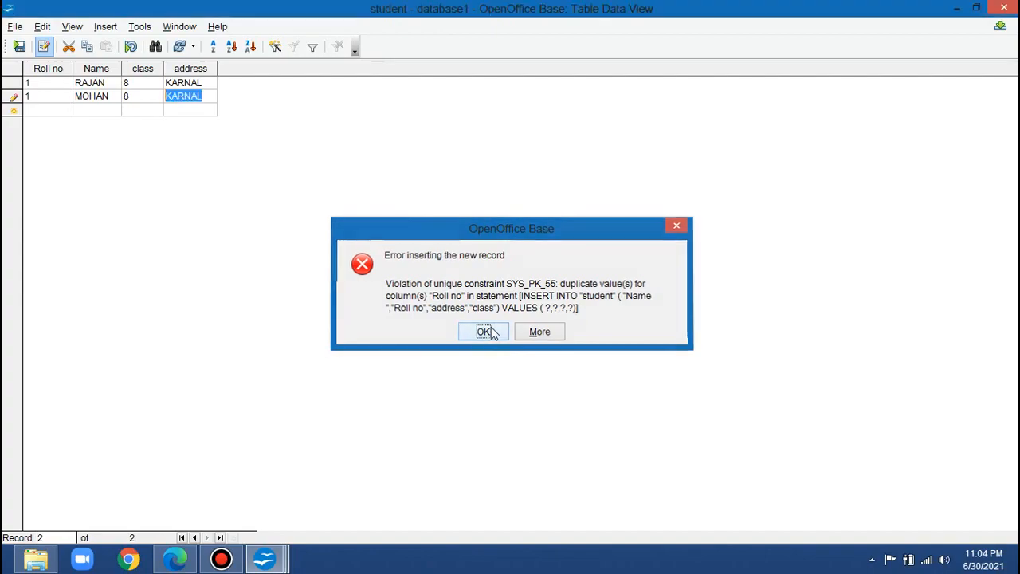
pyautogui.click(45, 92)
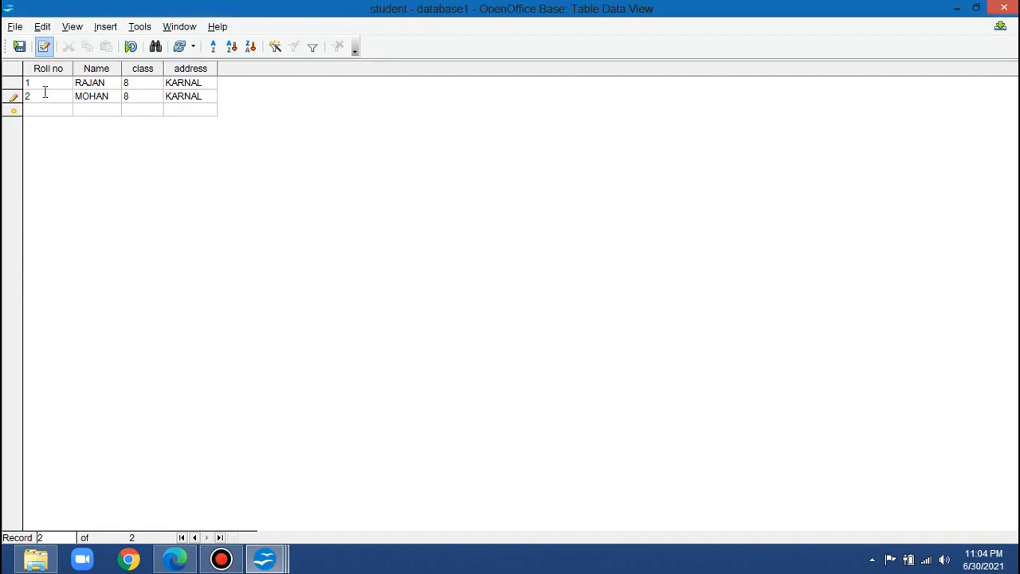
# Step: Add a third student record with Roll no 3, the student's name, class 9 and the address
pyautogui.press('Tab')
pyautogui.press('Tab')
pyautogui.press('Tab')
pyautogui.press('Tab')
pyautogui.write('3')
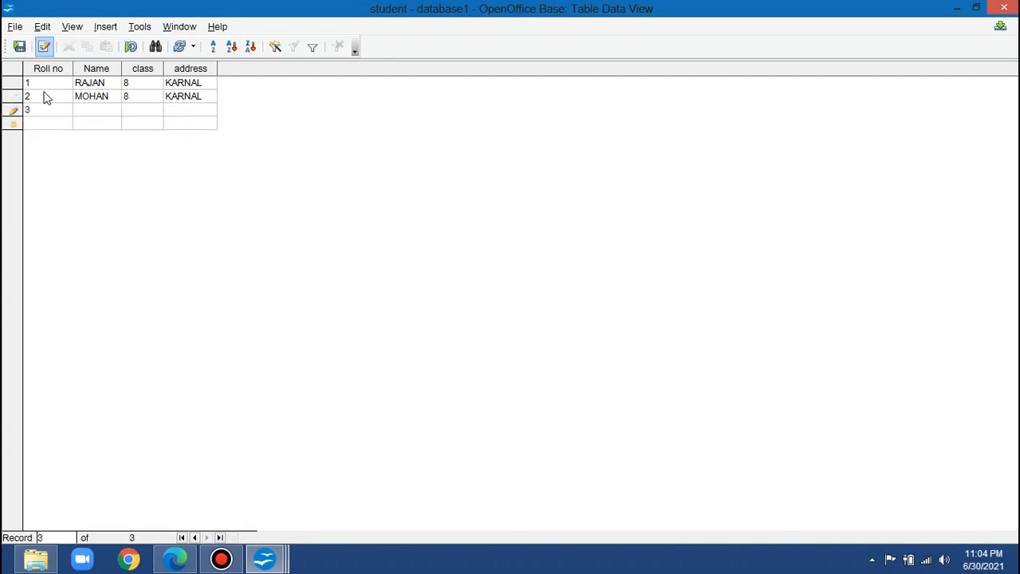
pyautogui.write('KESHA')
pyautogui.press('Tab')
pyautogui.write('SONIPOAT')
pyautogui.press('BackSpace')
pyautogui.press('BackSpace')
pyautogui.press('BackSpace')
pyautogui.write('A')
pyautogui.press('Tab')
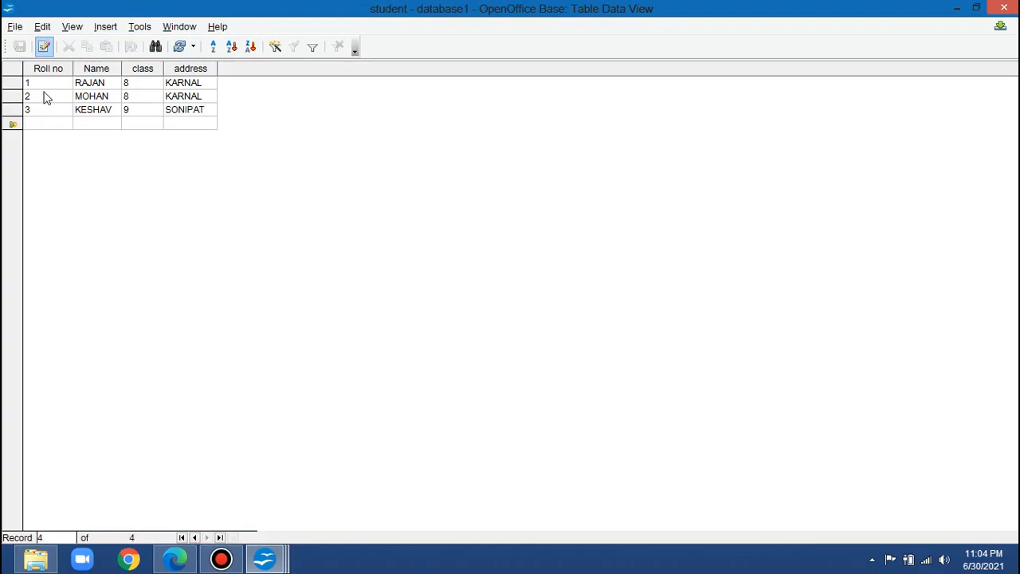
# Step: Add a fourth student record with Roll no 4, the student's name, class 9 and the address
pyautogui.write('4')
pyautogui.press('Tab')
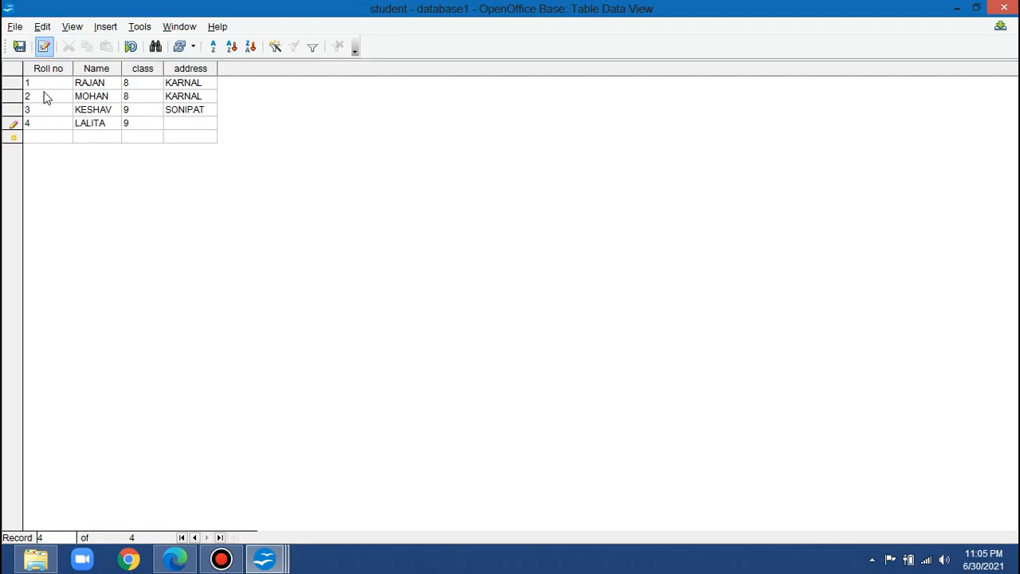
pyautogui.write('SONIPAT')
# Step: Examine the first record's row and the Roll no and Name columns by highlighting them, and close the student table
pyautogui.click(14, 84)
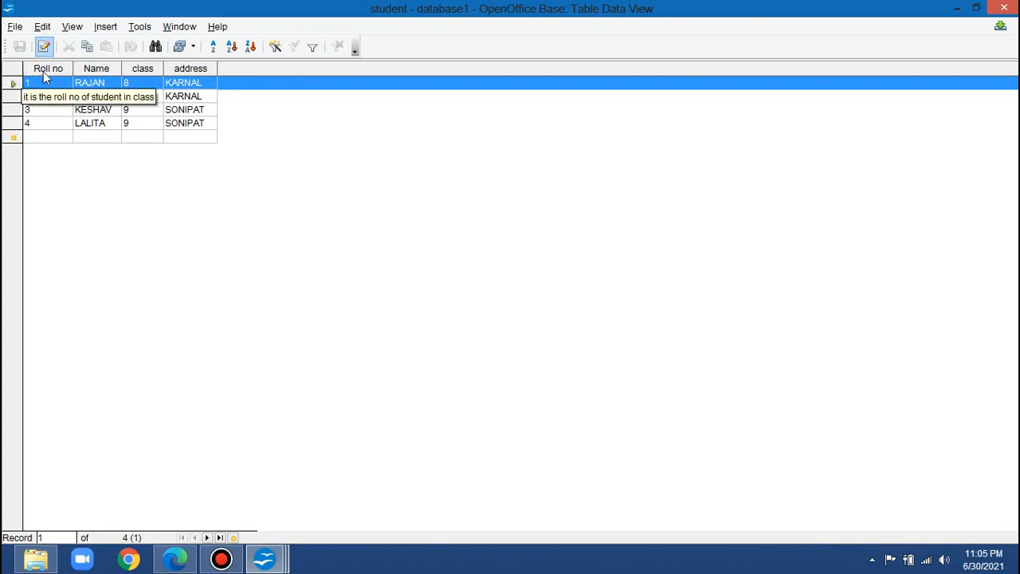
pyautogui.click(42, 70)
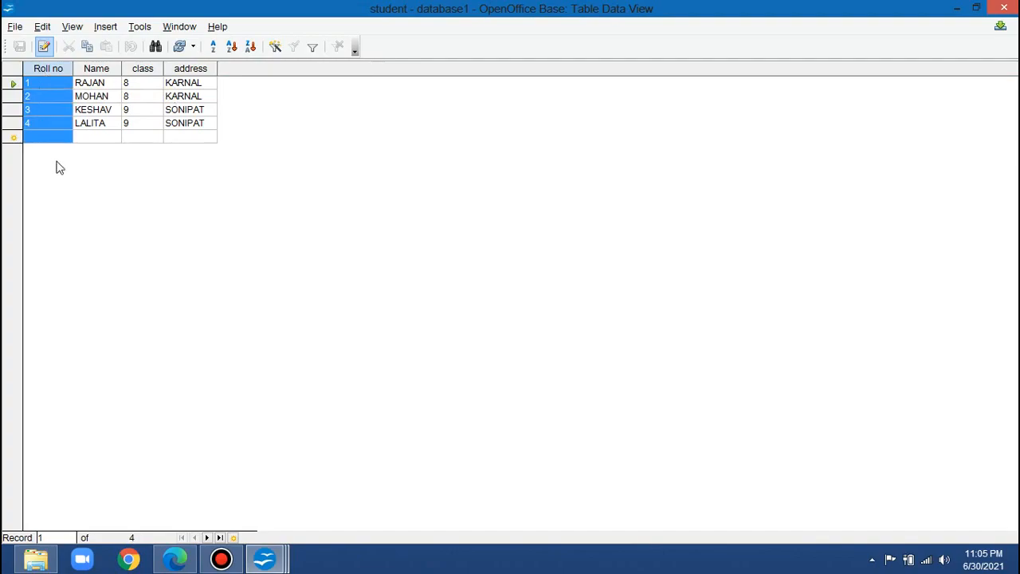
pyautogui.click(104, 71)
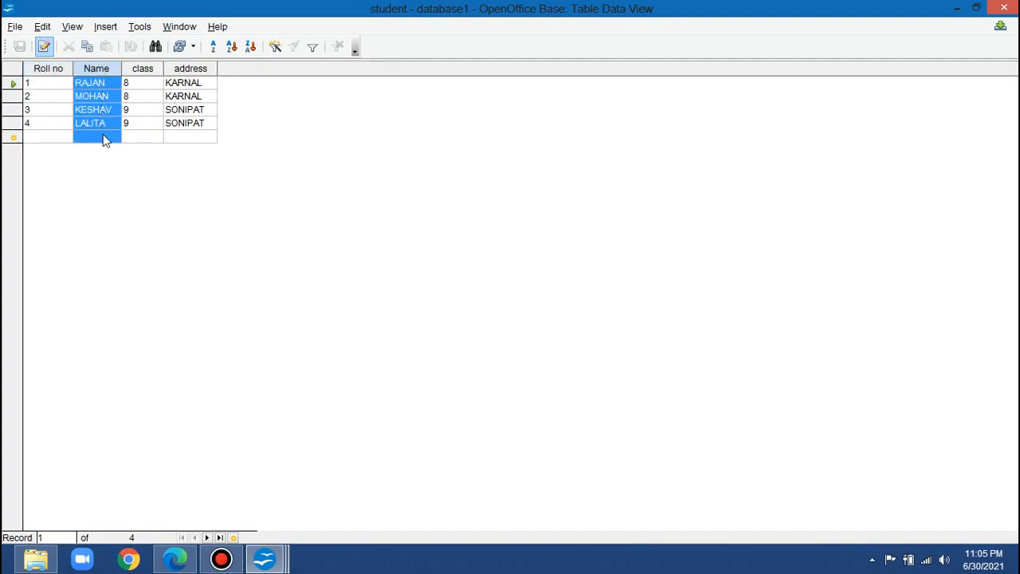
pyautogui.click(14, 83)
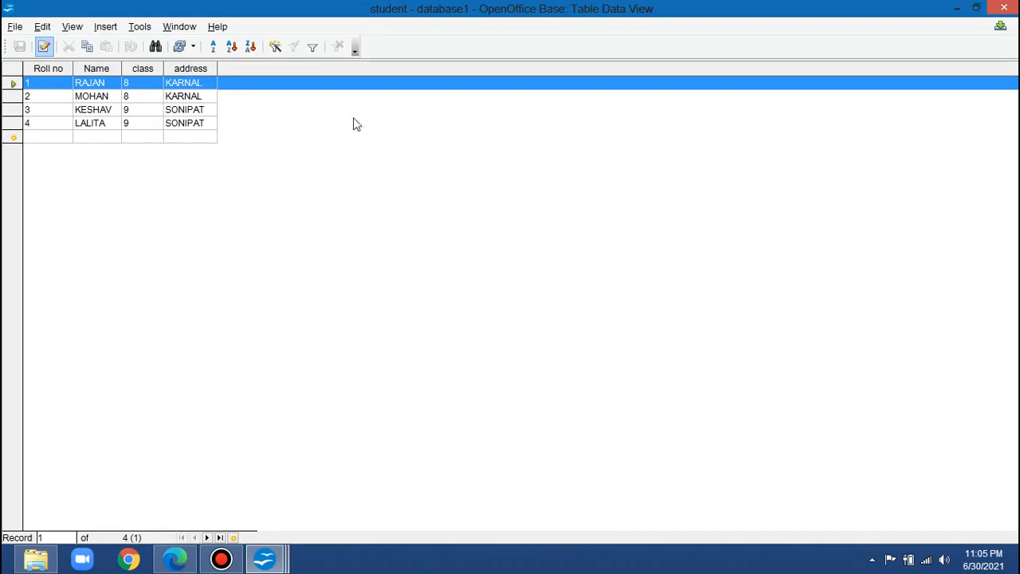
pyautogui.click(250, 146)
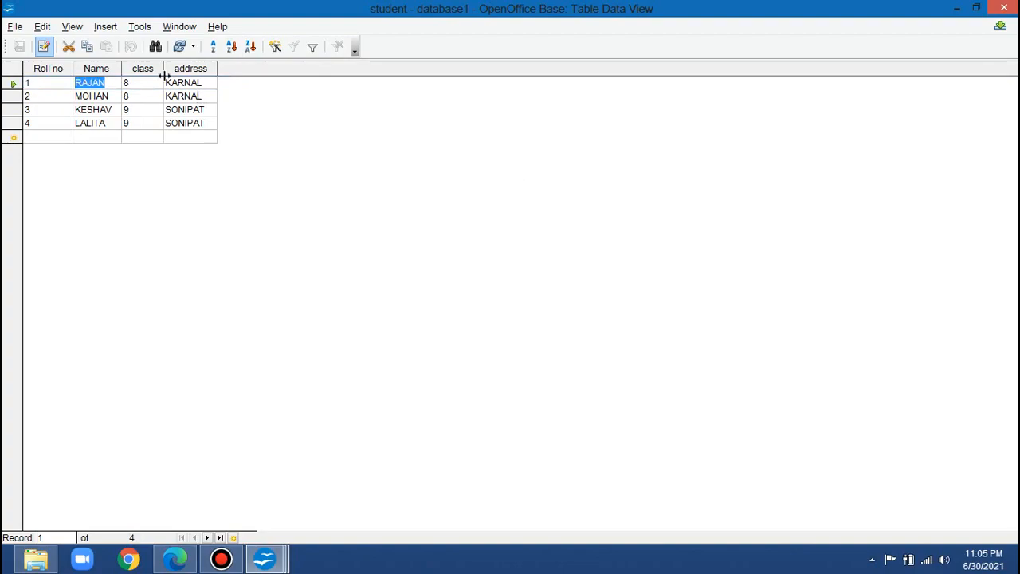
pyautogui.click(1011, 9)
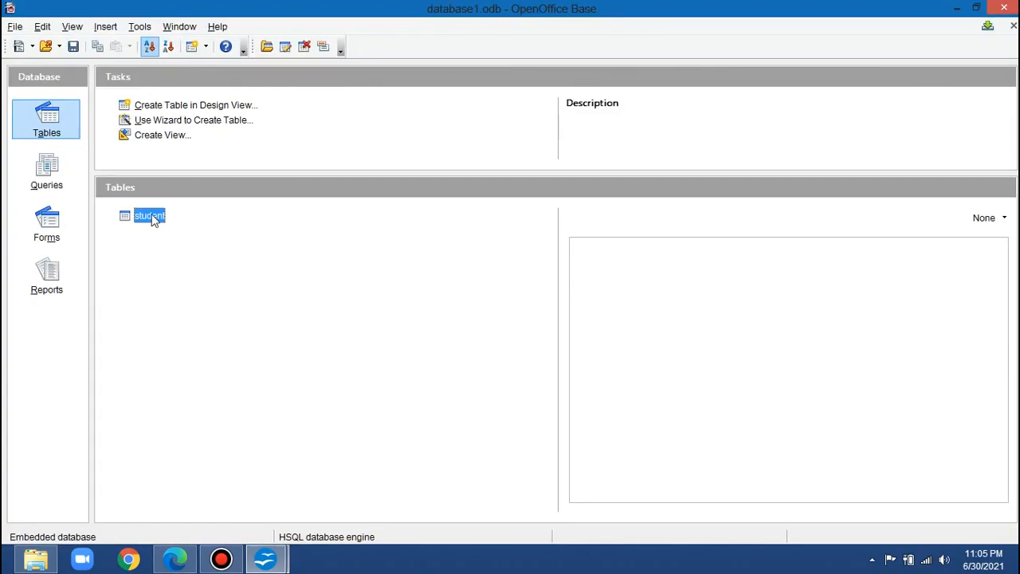
# Step: Start the Table Wizard and review the Personal category's sample tables before returning to the Business category
pyautogui.click(190, 121)
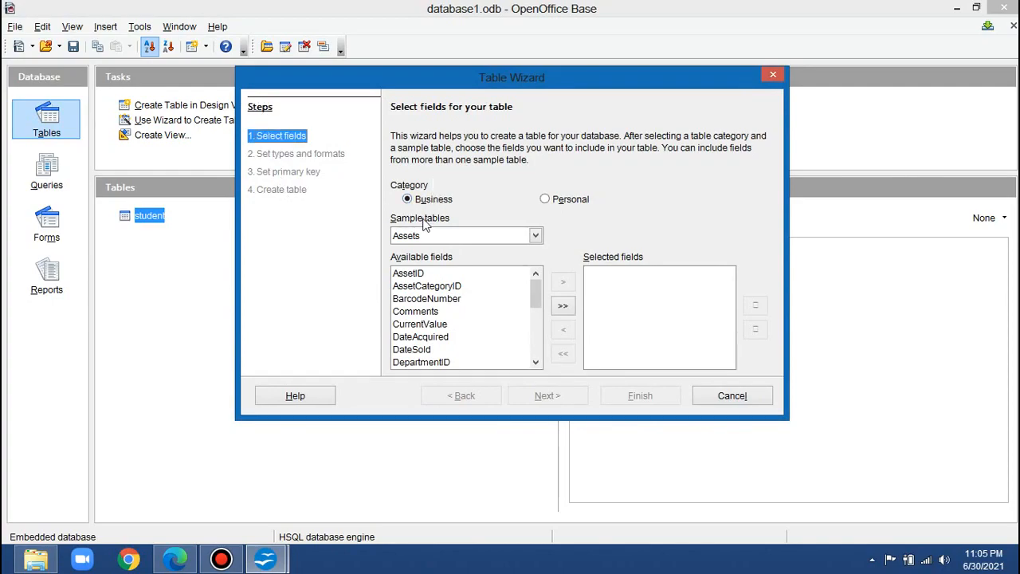
pyautogui.click(555, 201)
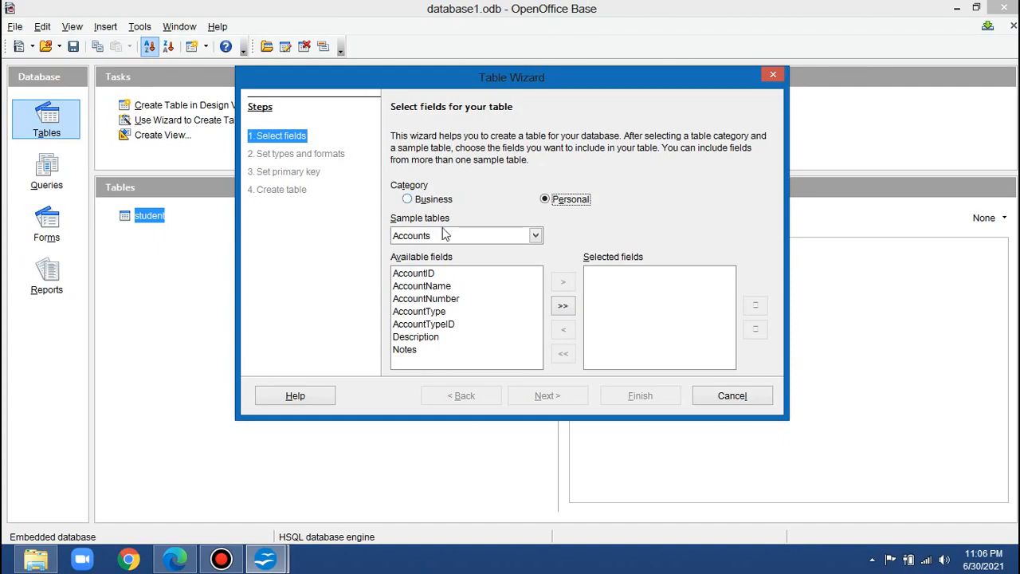
pyautogui.click(536, 237)
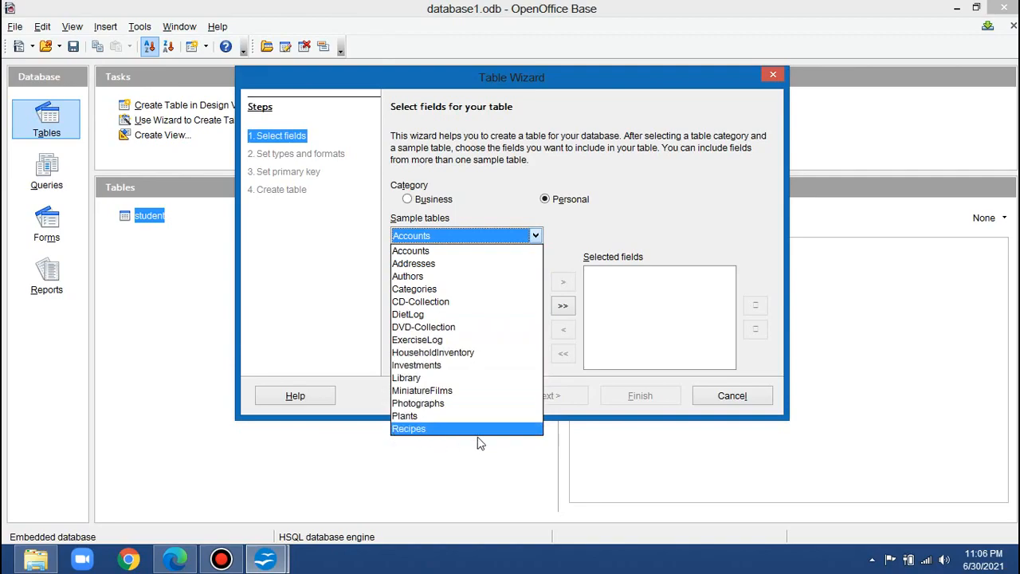
pyautogui.click(449, 206)
pyautogui.click(433, 200)
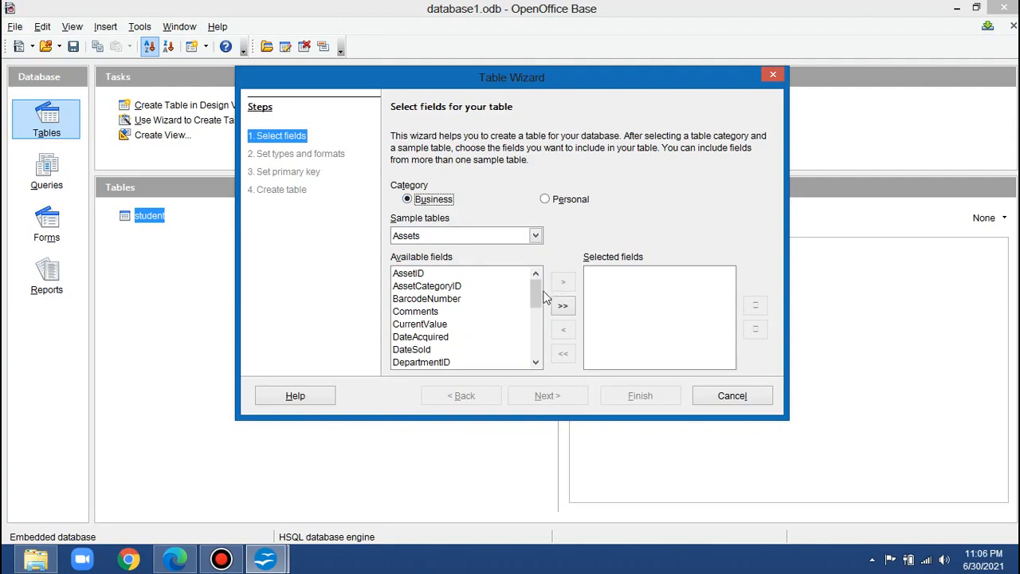
pyautogui.moveTo(537, 297); pyautogui.dragTo(523, 281)
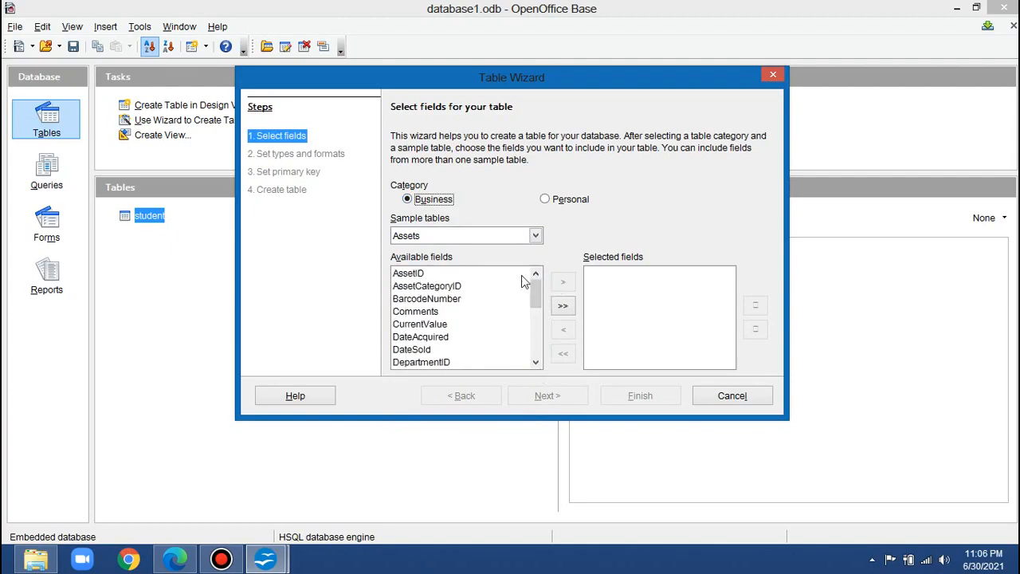
# Step: Choose the Customers sample table and add its Address, City, FirstName and LastName fields to the new table
pyautogui.click(536, 235)
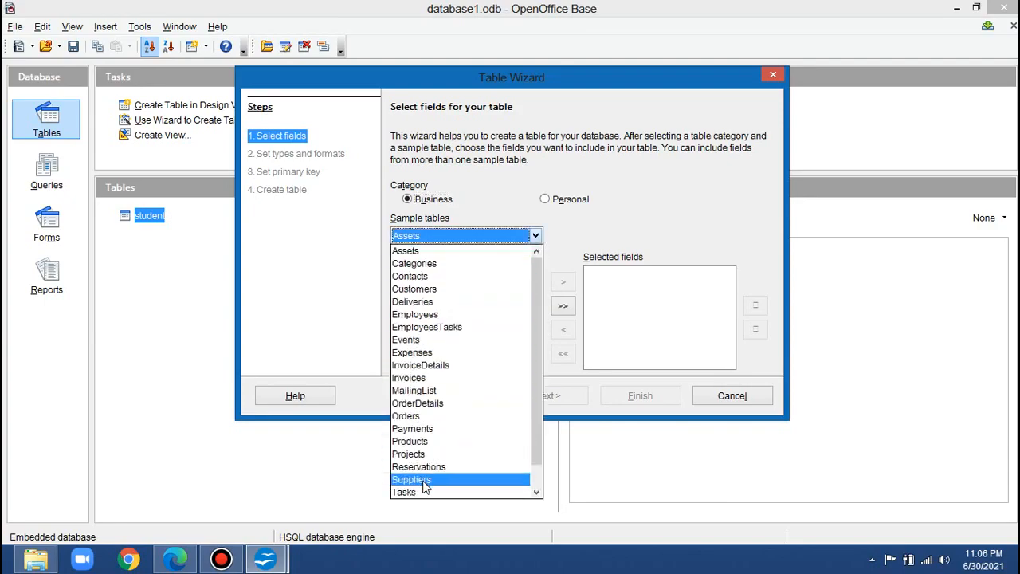
pyautogui.click(439, 292)
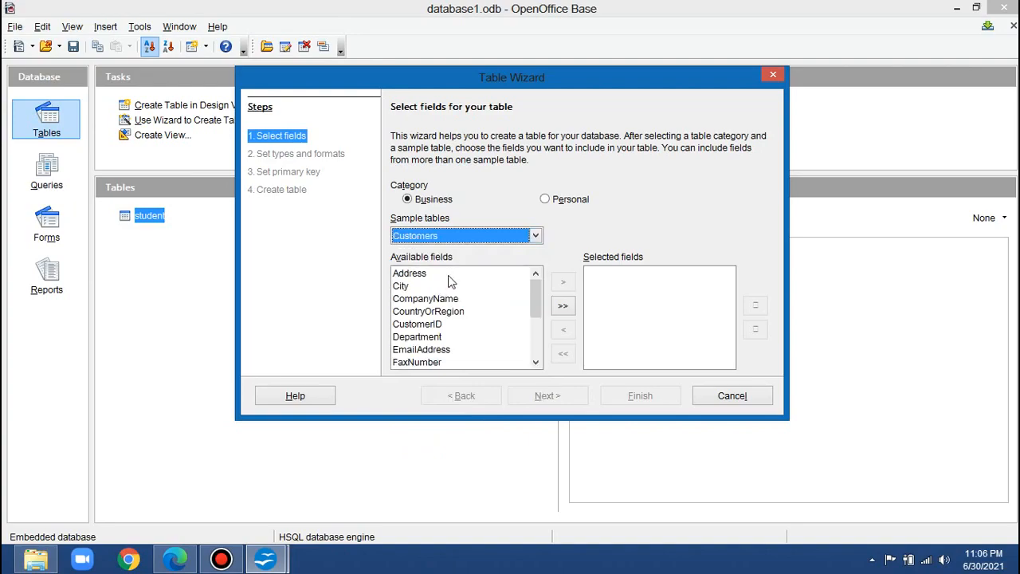
pyautogui.click(451, 275)
pyautogui.click(563, 287)
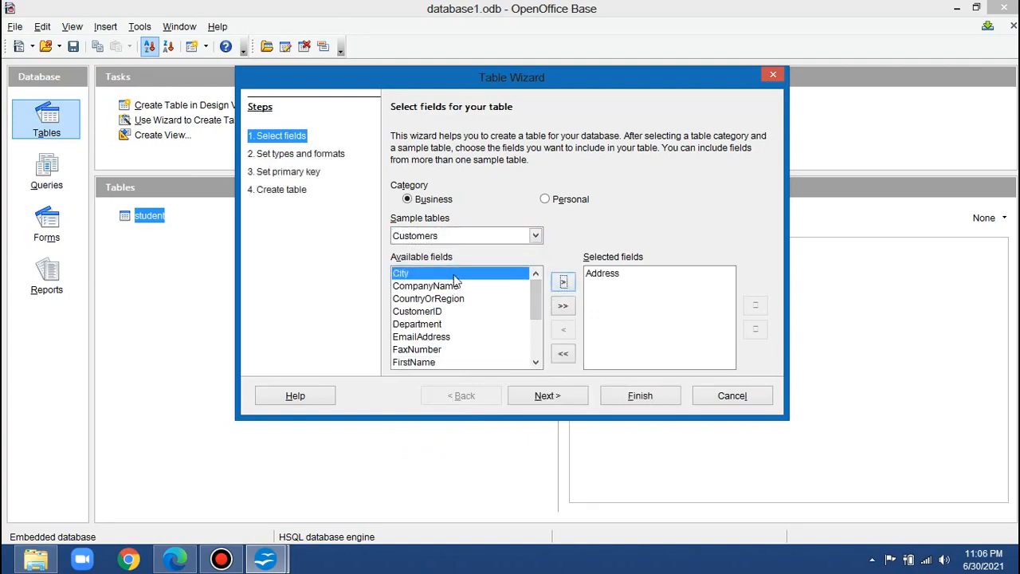
pyautogui.click(563, 282)
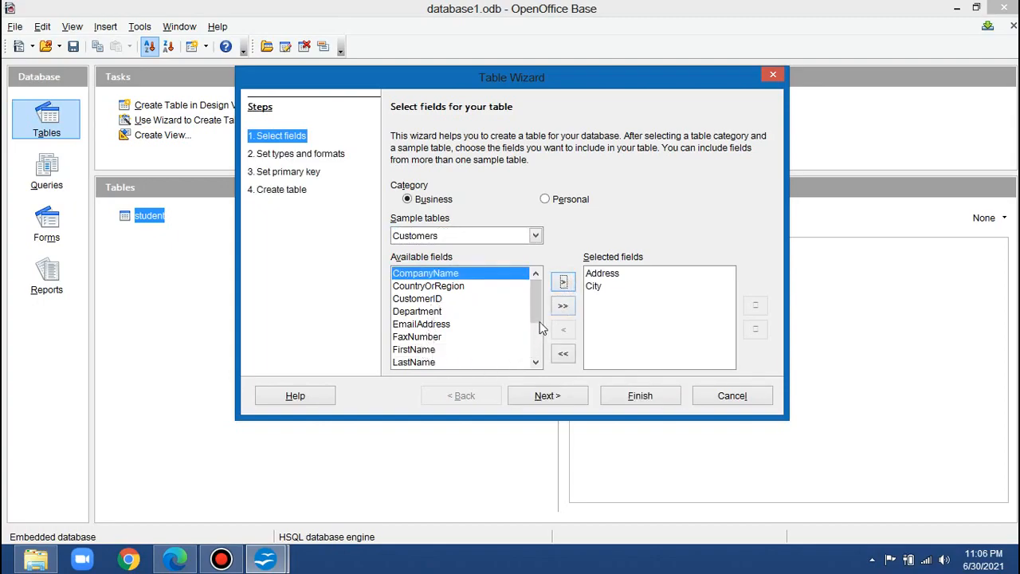
pyautogui.moveTo(540, 311); pyautogui.dragTo(541, 326)
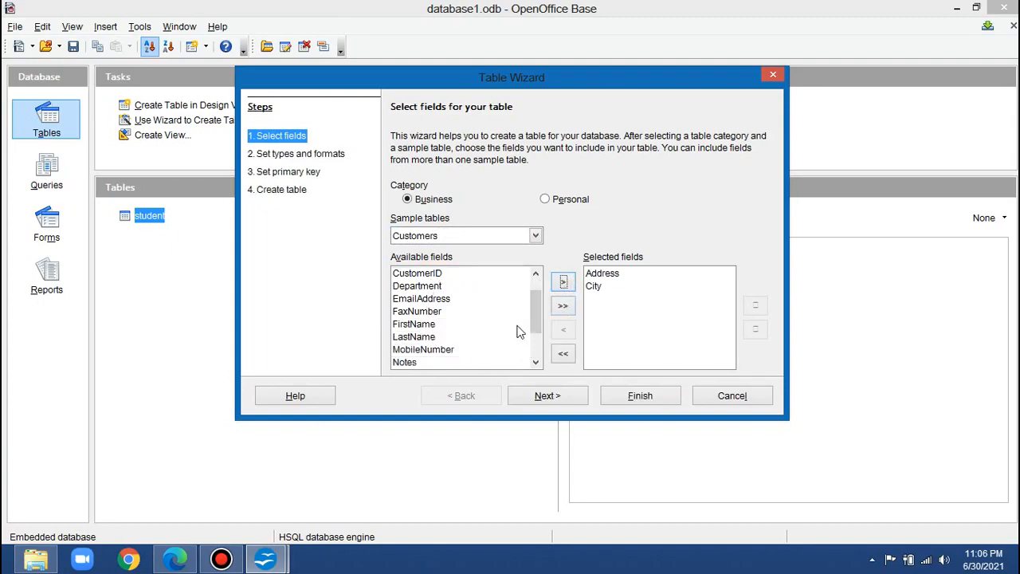
pyautogui.click(450, 325)
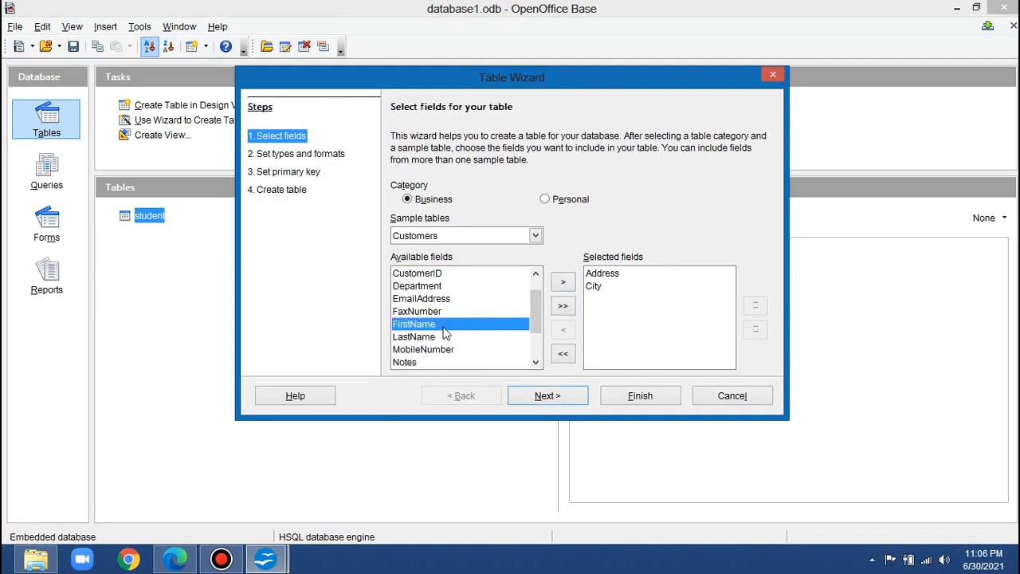
pyautogui.click(562, 282)
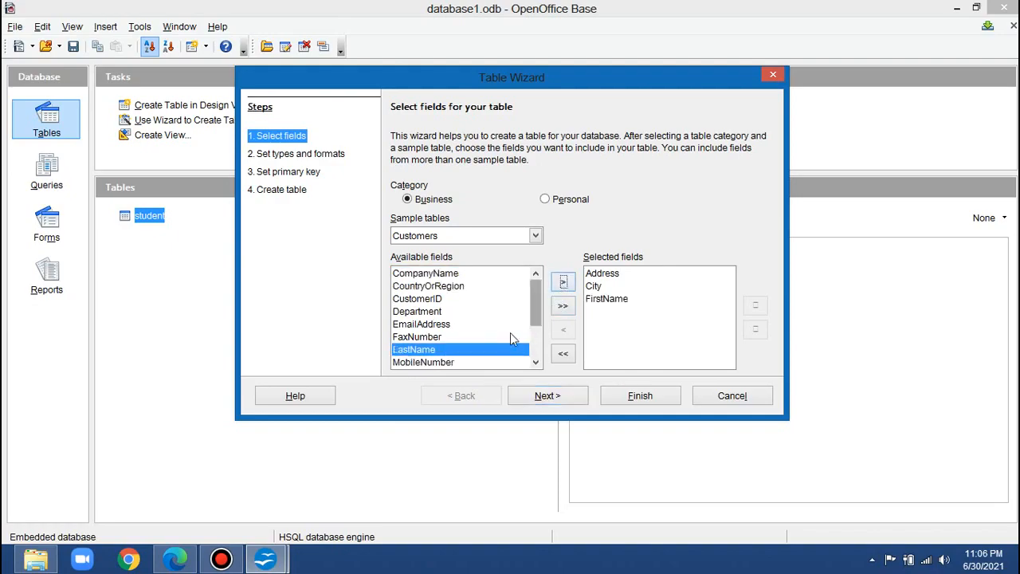
pyautogui.click(563, 283)
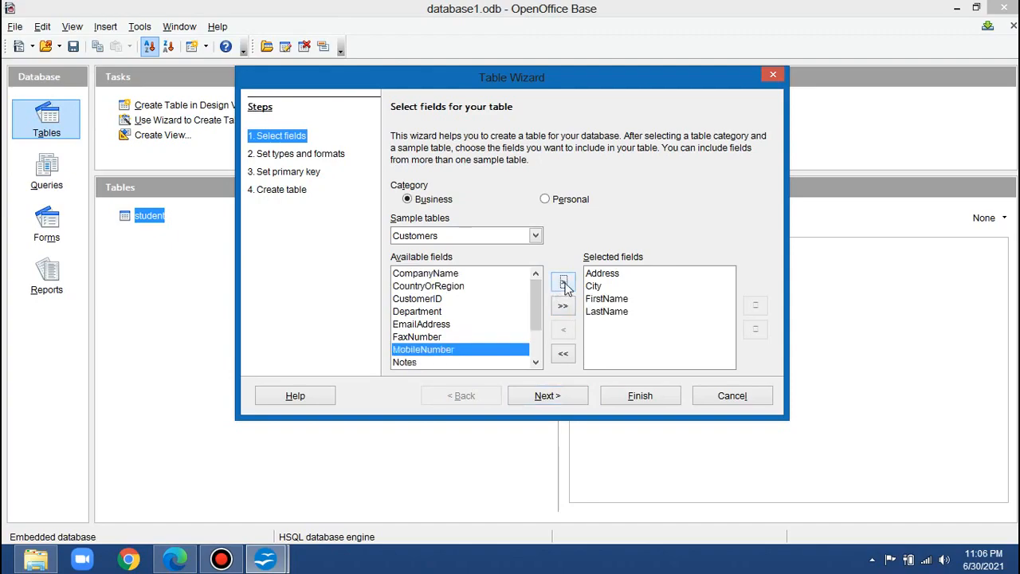
# Step: Proceed to the field types and formats, make the Address field a required entry and set its length to 100
pyautogui.click(563, 397)
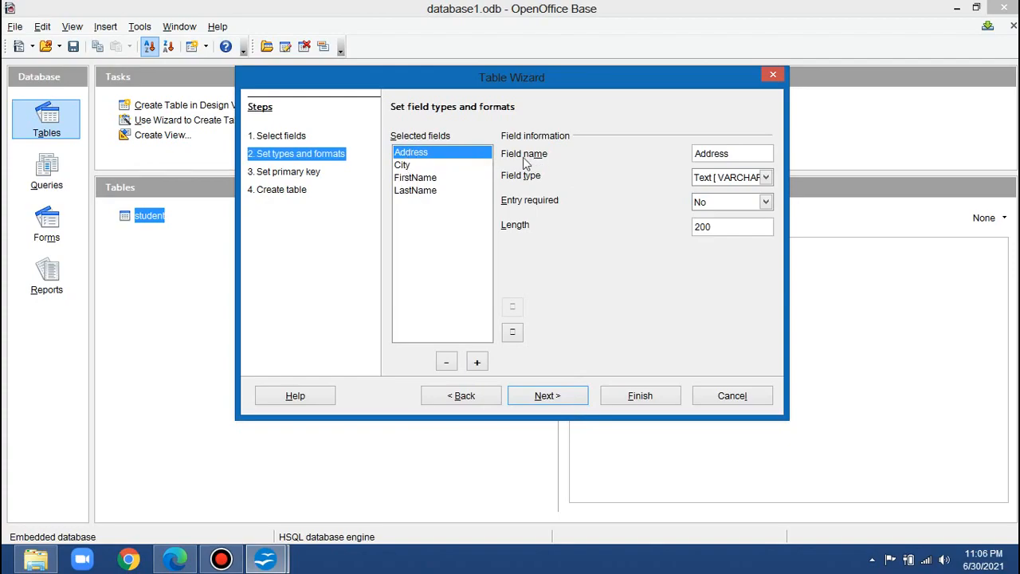
pyautogui.click(767, 204)
pyautogui.click(730, 216)
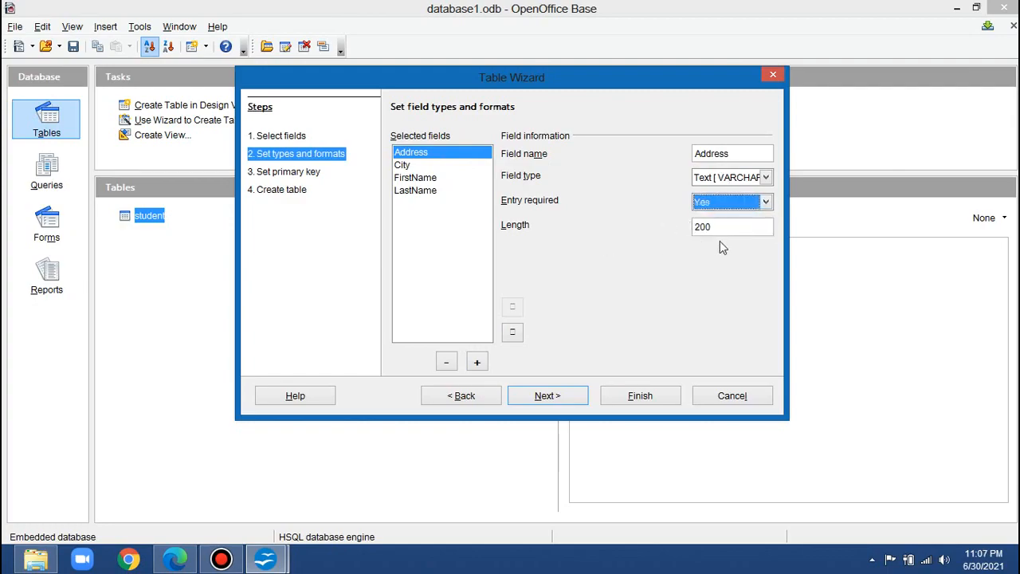
pyautogui.click(726, 229)
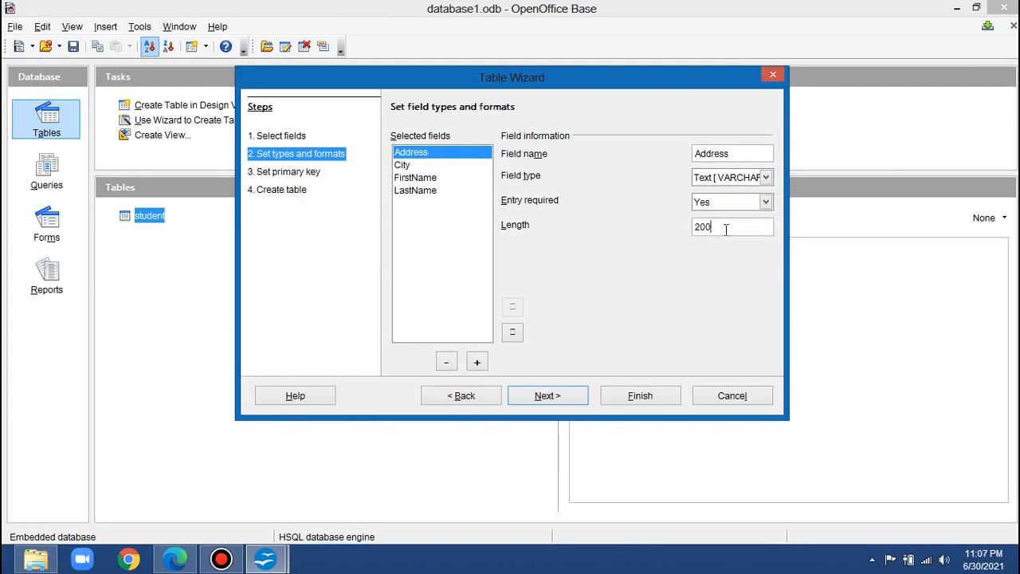
pyautogui.press('BackSpace')
pyautogui.press('BackSpace')
pyautogui.write('100')
# Step: Make the City and FirstName fields required entries, and display the LastName field's settings
pyautogui.click(403, 165)
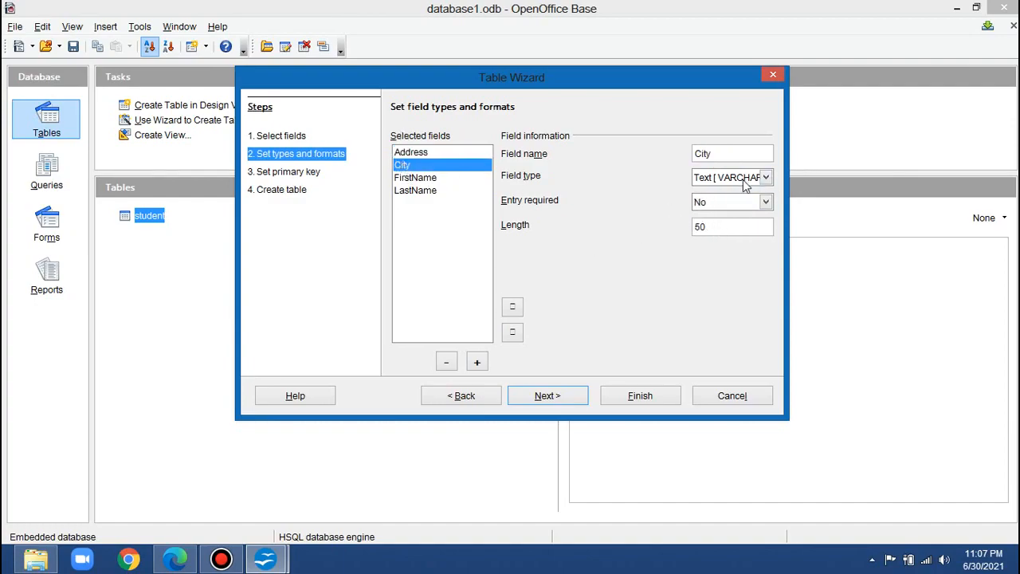
pyautogui.click(743, 206)
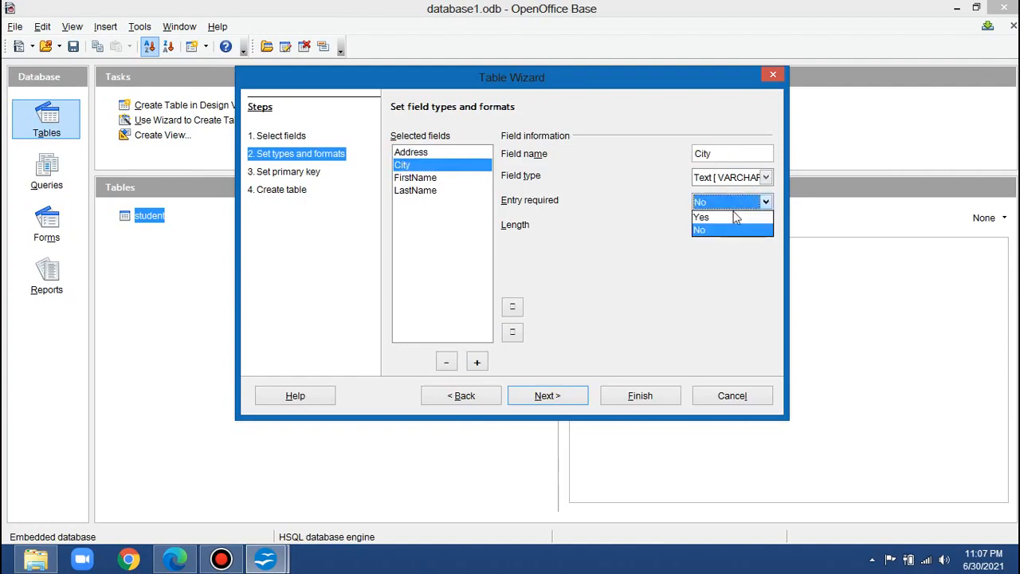
pyautogui.click(723, 217)
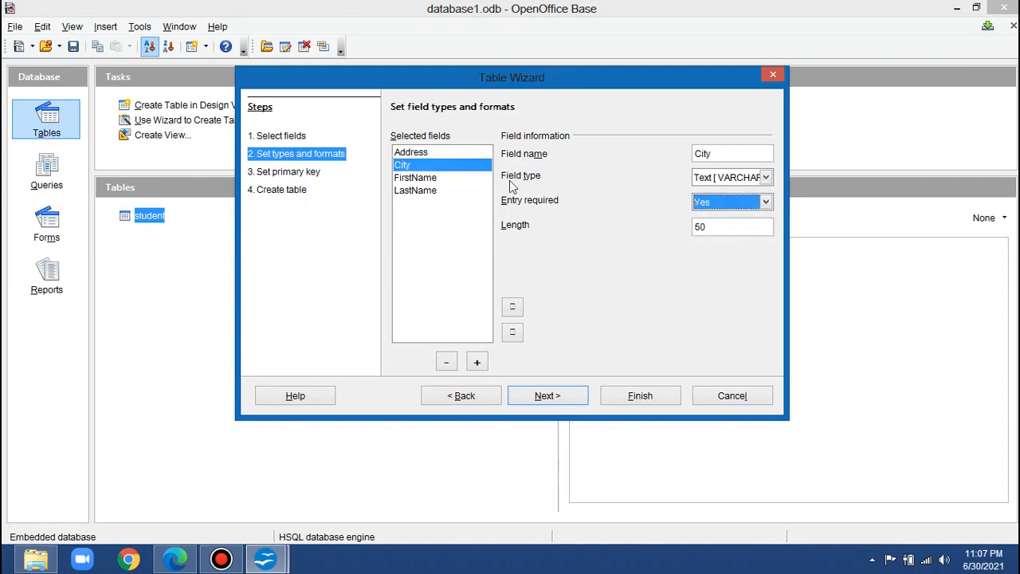
pyautogui.click(435, 177)
pyautogui.click(734, 206)
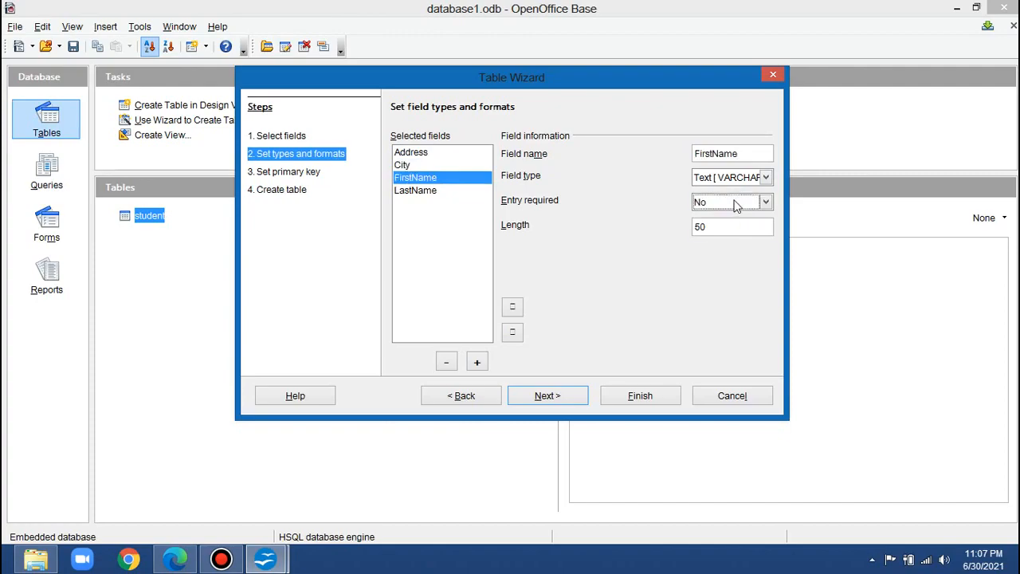
pyautogui.click(722, 215)
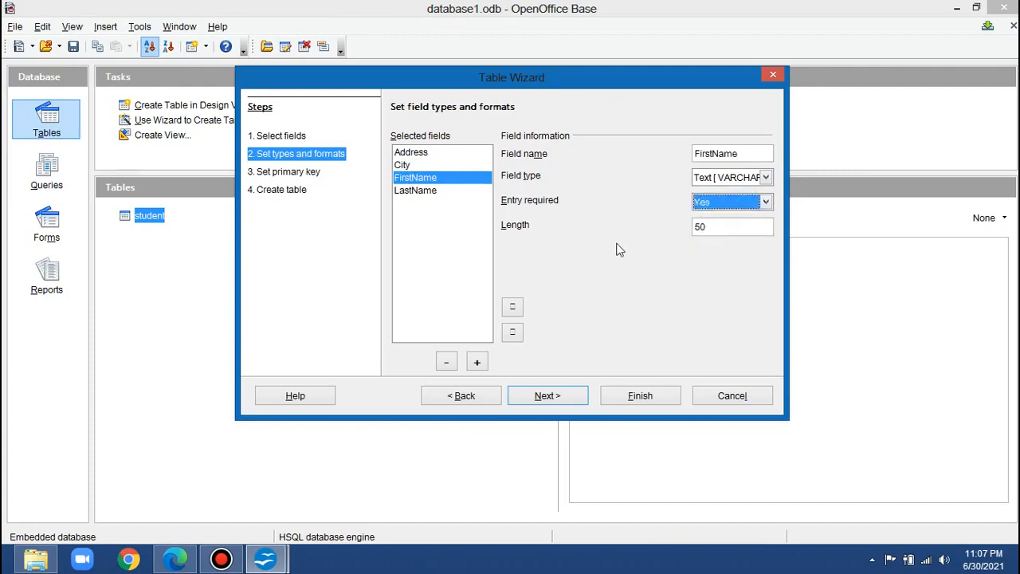
pyautogui.click(446, 191)
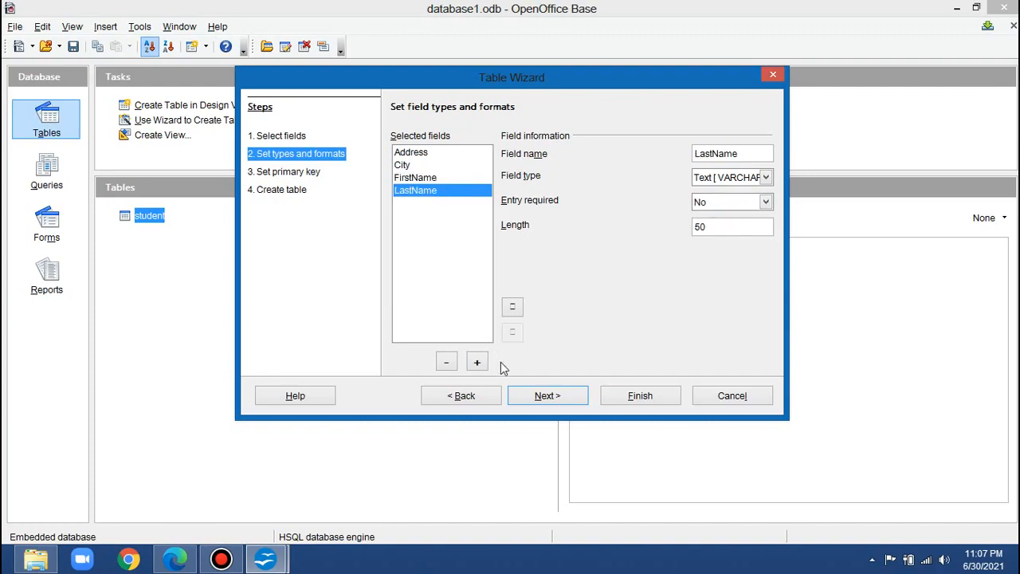
# Step: Have the primary key added automatically with Auto value enabled, and proceed to the table creation page
pyautogui.click(557, 396)
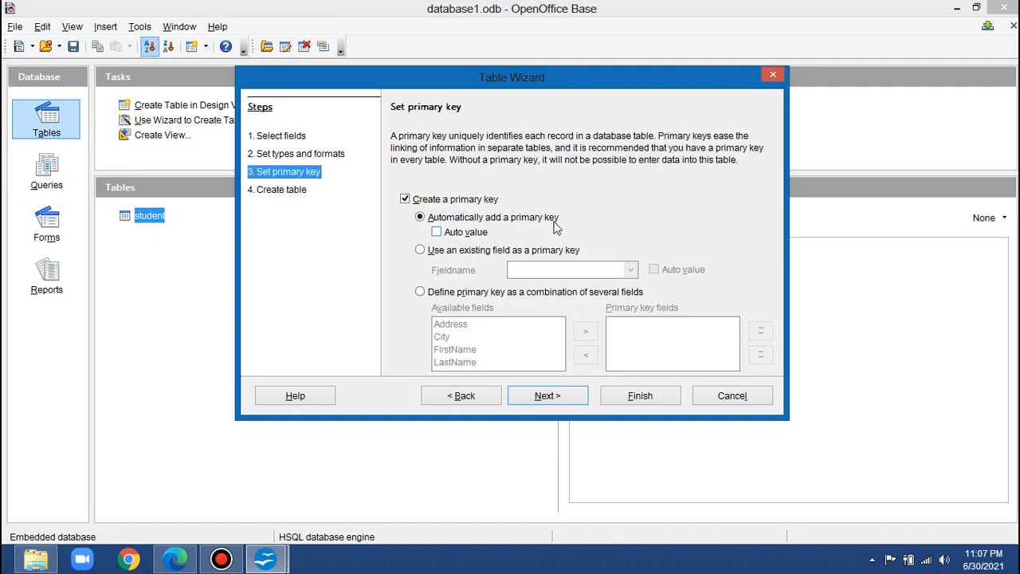
pyautogui.click(436, 232)
pyautogui.click(561, 396)
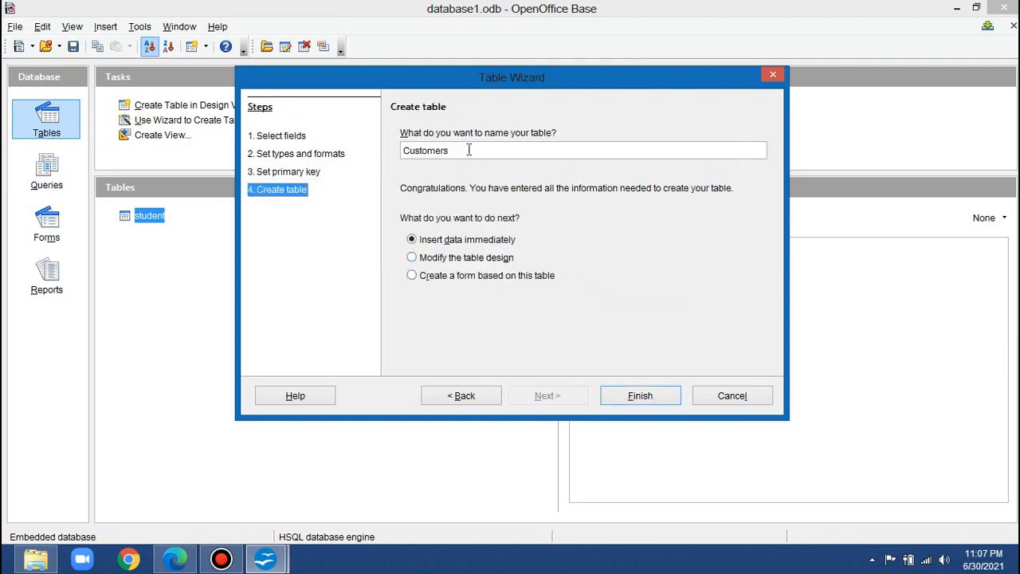
# Step: Name the new table HELLO
pyautogui.press('BackSpace')
pyautogui.press('BackSpace')
pyautogui.press('BackSpace')
pyautogui.press('BackSpace')
pyautogui.press('BackSpace')
pyautogui.press('BackSpace')
pyautogui.press('BackSpace')
pyautogui.press('BackSpace')
pyautogui.press('BackSpace')
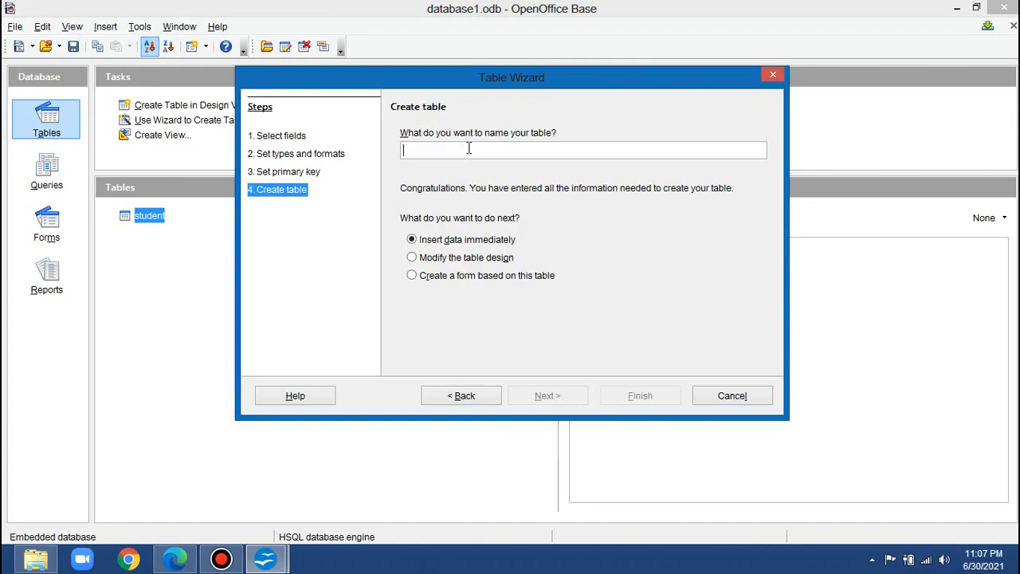
pyautogui.write('HELLO')
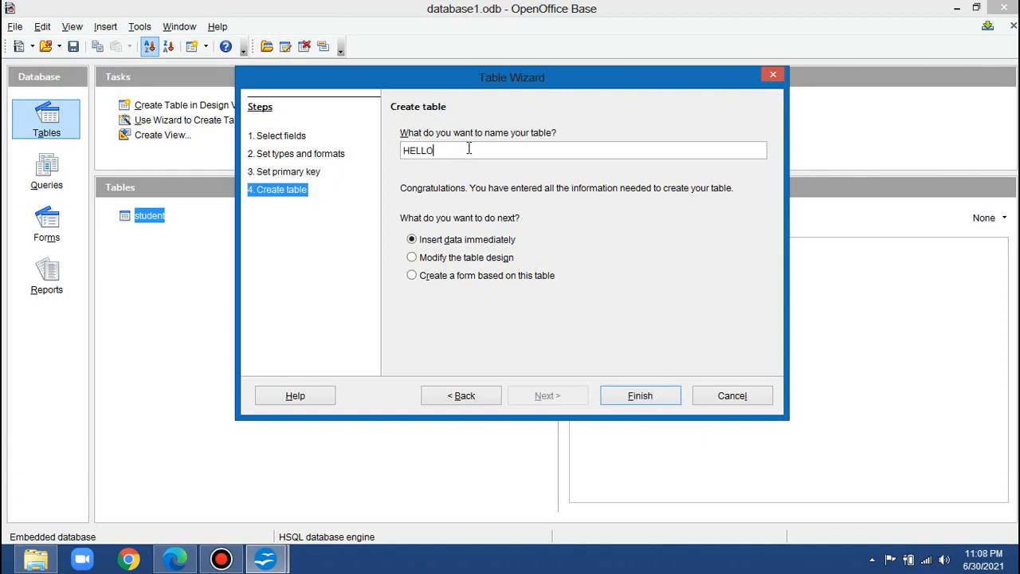
# Step: Create the HELLO table with immediate data insertion and enter the address in its first record
pyautogui.click(648, 395)
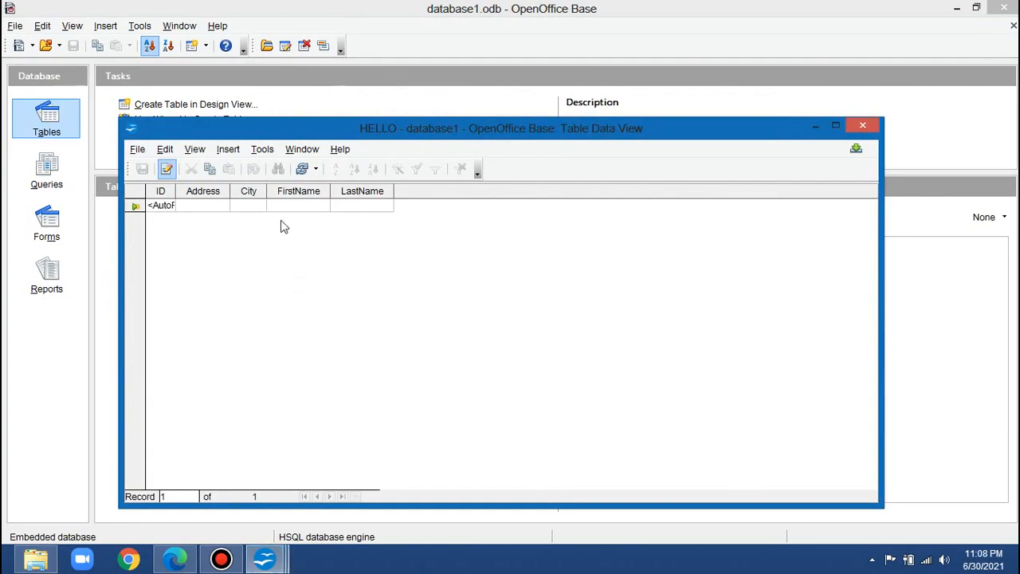
pyautogui.click(201, 204)
pyautogui.write('KARNAL')
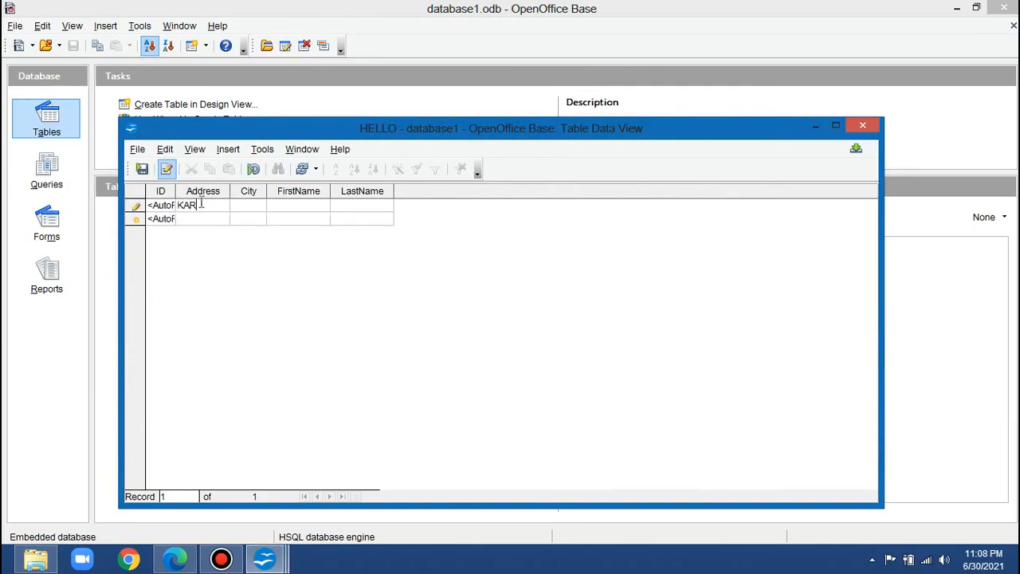
pyautogui.press('Tab')
pyautogui.doubleClick(202, 206)
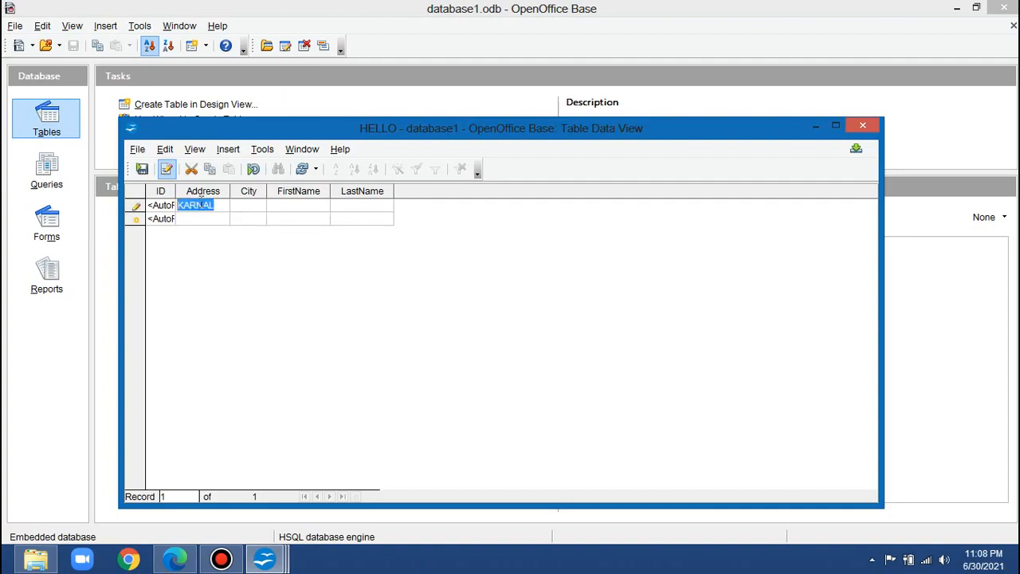
pyautogui.write('MODELTOWN')
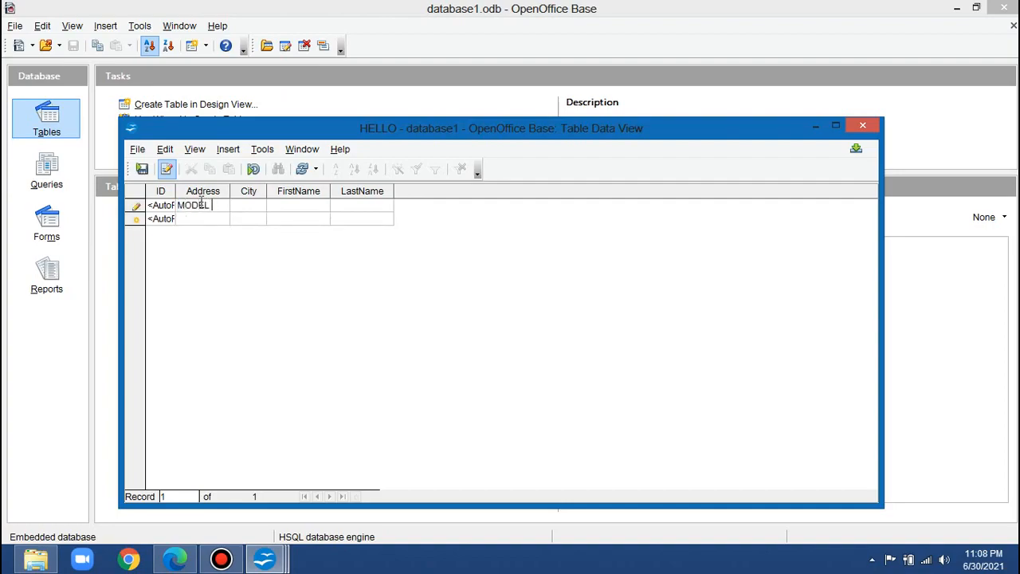
# Step: Complete the first HELLO record with SONIPAT as the city and the person's first and last names
pyautogui.press('Tab')
pyautogui.write('SONIPAT')
pyautogui.press('BackSpace')
pyautogui.press('Tab')
pyautogui.write('RAJAN')
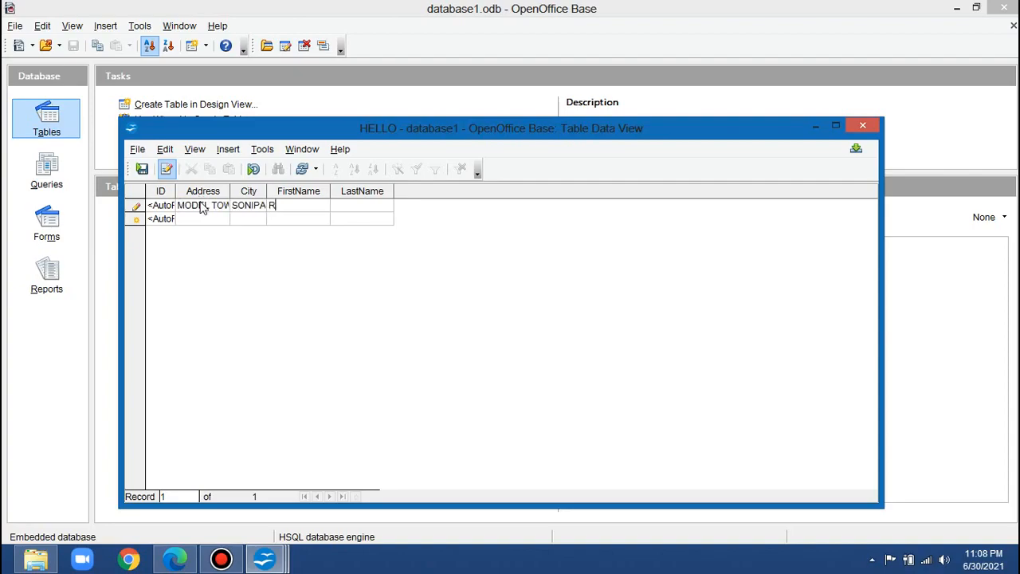
pyautogui.press('Tab')
pyautogui.write('VERMA')
pyautogui.press('Tab')
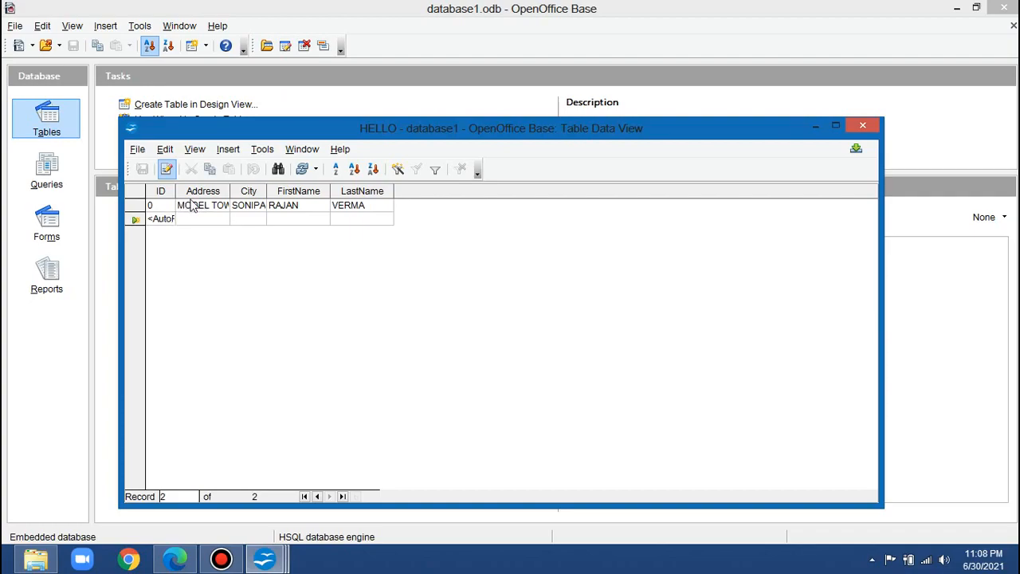
# Step: Add a second HELLO record with an address, SONIPAT as the city, and the person's first and last names
pyautogui.click(184, 219)
pyautogui.write('J')
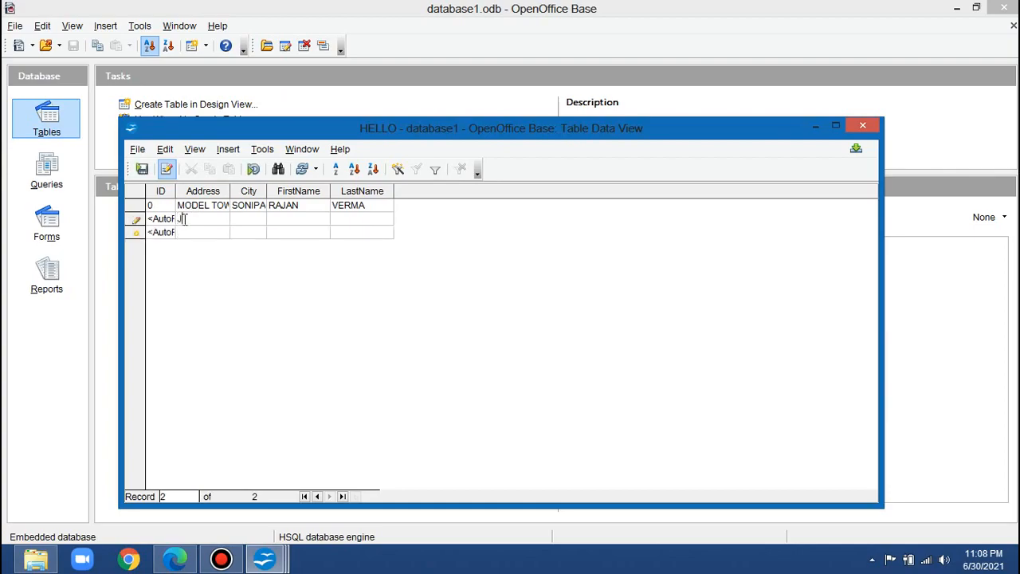
pyautogui.write('IVAN NAGAR')
pyautogui.press('Tab')
pyautogui.write('SONIPAT')
pyautogui.press('Tab')
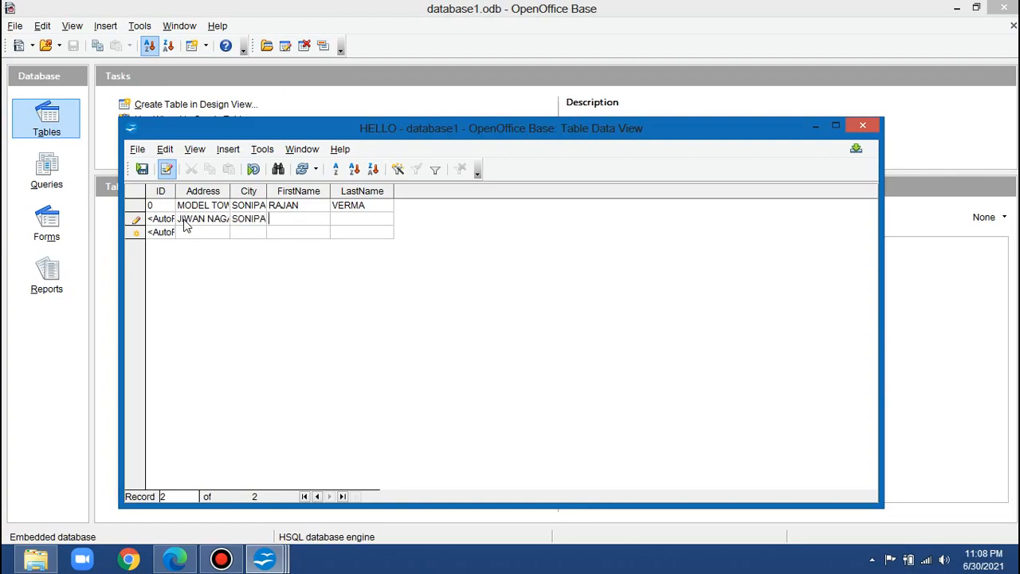
pyautogui.write('HITESH')
pyautogui.press('Tab')
pyautogui.write('SHARMA')
pyautogui.press('Tab')
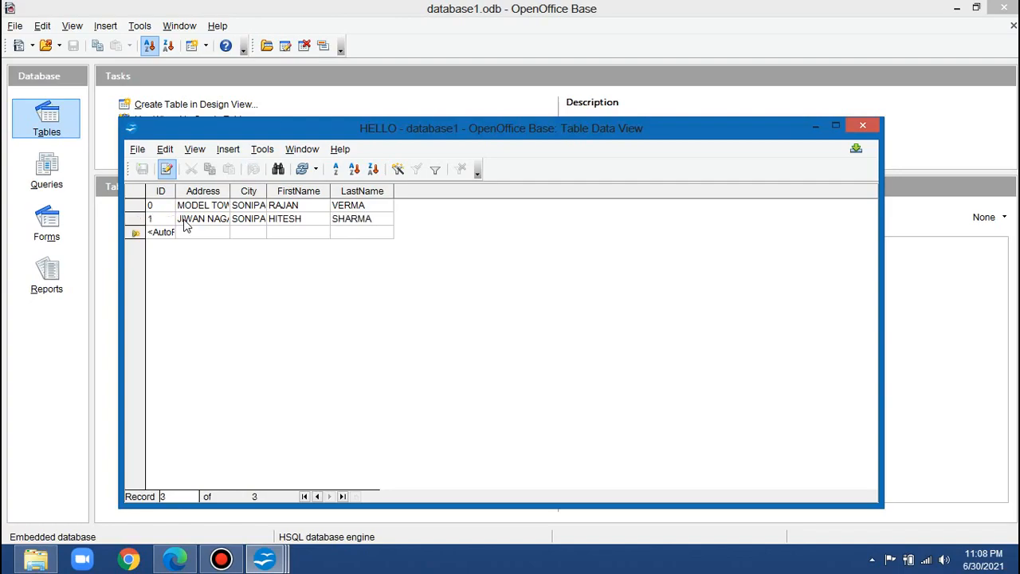
# Step: Start a third HELLO record by entering the person's address
pyautogui.write('KESHAV')
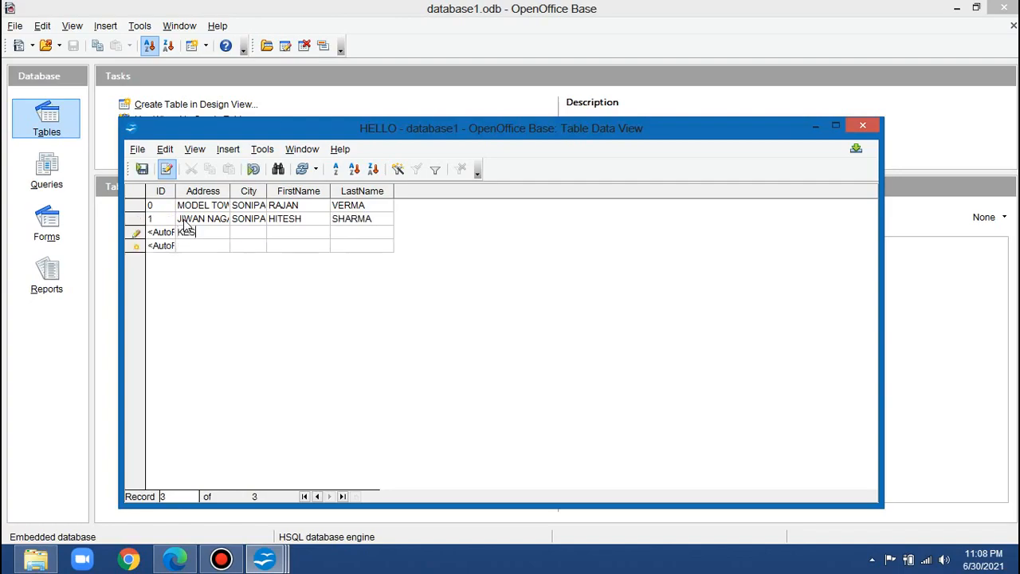
pyautogui.press('BackSpace')
pyautogui.press('BackSpace')
pyautogui.press('BackSpace')
pyautogui.press('BackSpace')
pyautogui.press('BackSpace')
pyautogui.write('AROL BAG')
# Step: Complete the third HELLO record with DELHI as the city and the person's first and last names
pyautogui.press('Tab')
pyautogui.write('DELHI')
pyautogui.press('Tab')
pyautogui.write('KEH')
pyautogui.press('BackSpace')
pyautogui.write('SHAV')
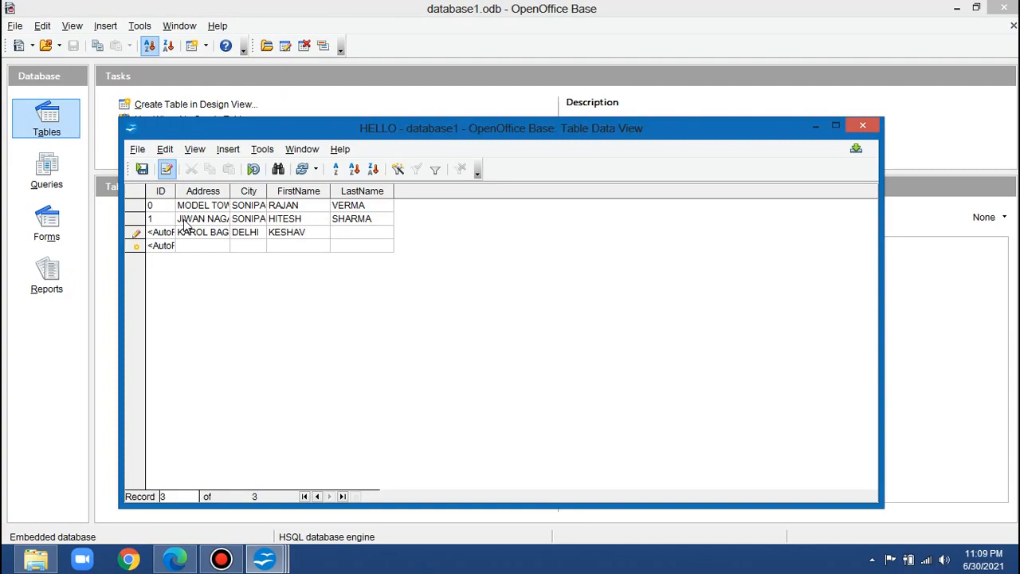
pyautogui.write('KTARIYA')
pyautogui.press('Return')
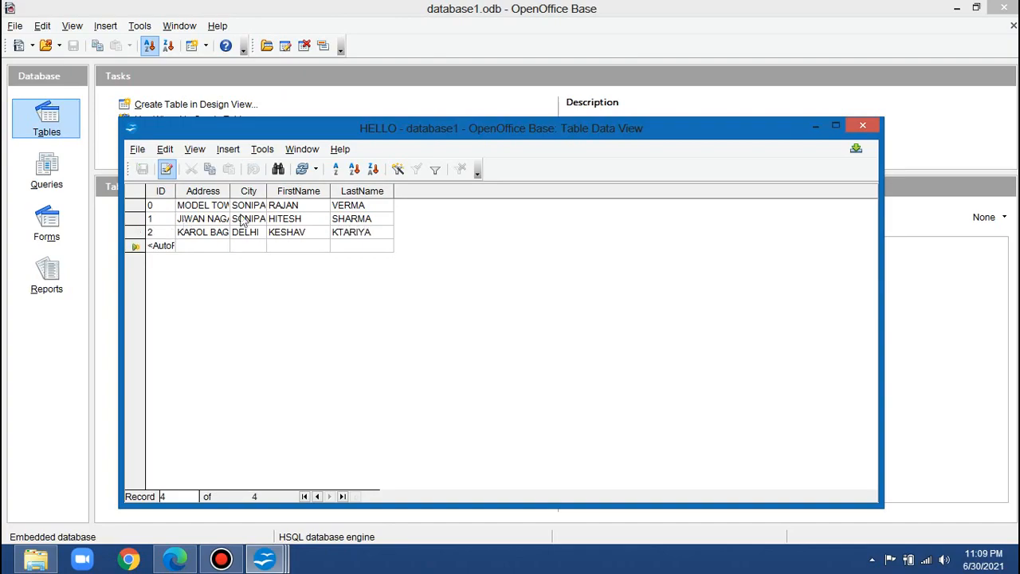
# Step: Close the HELLO table's data view and select the HELLO and student tables in turn in the database's table list
pyautogui.click(863, 127)
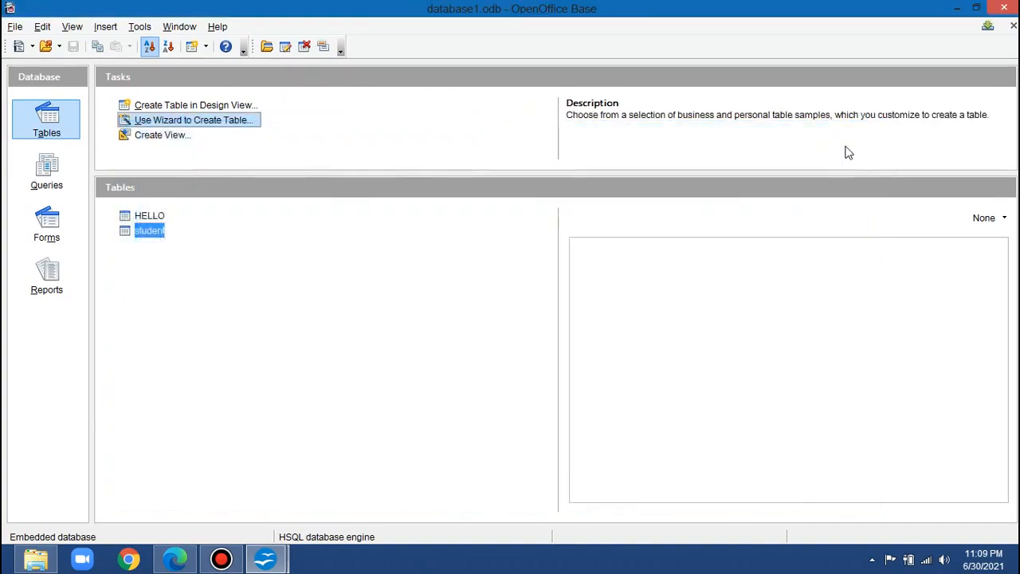
pyautogui.click(153, 216)
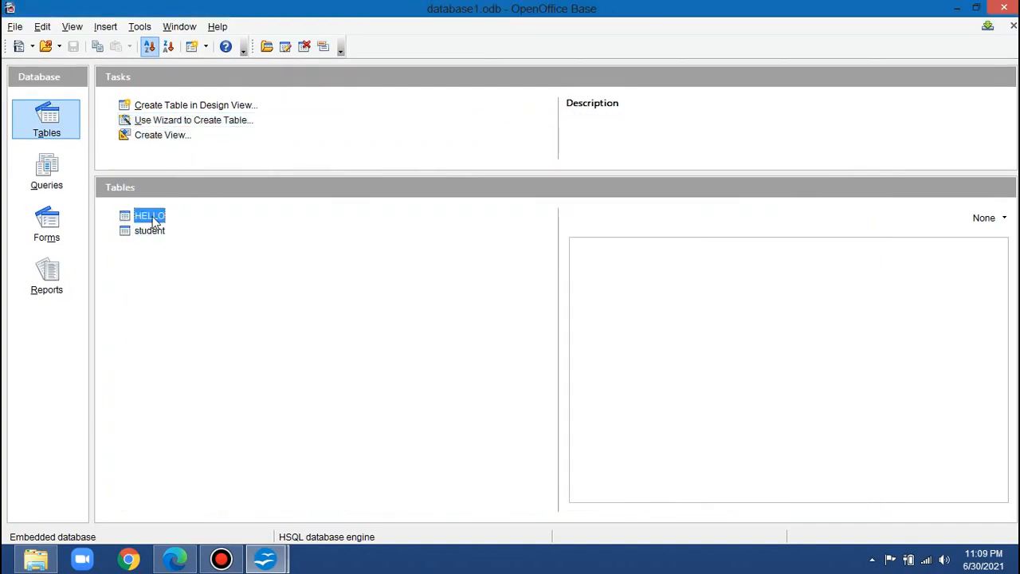
pyautogui.click(151, 234)
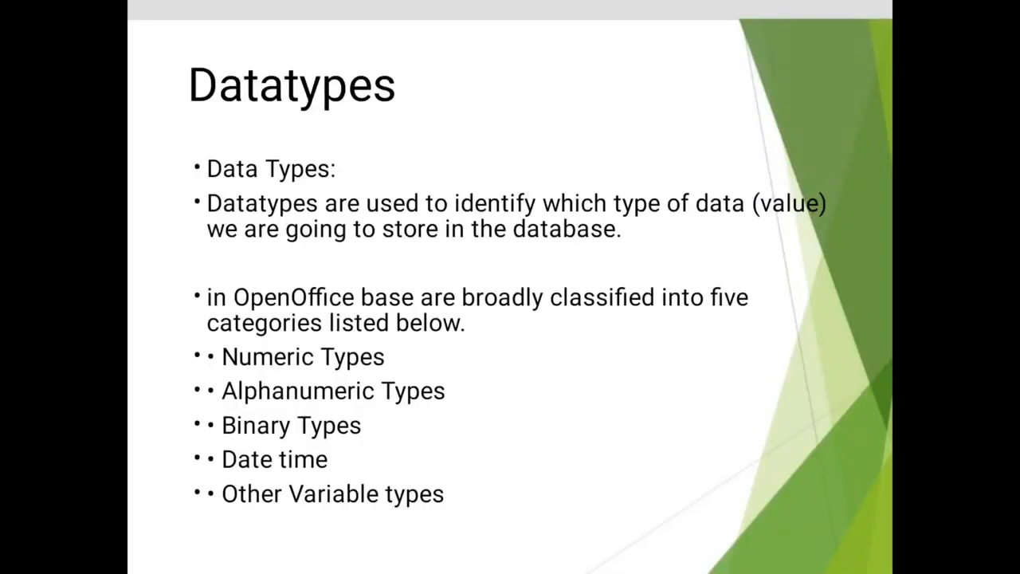
pyautogui.moveTo(191, 115); pyautogui.dragTo(440, 107)
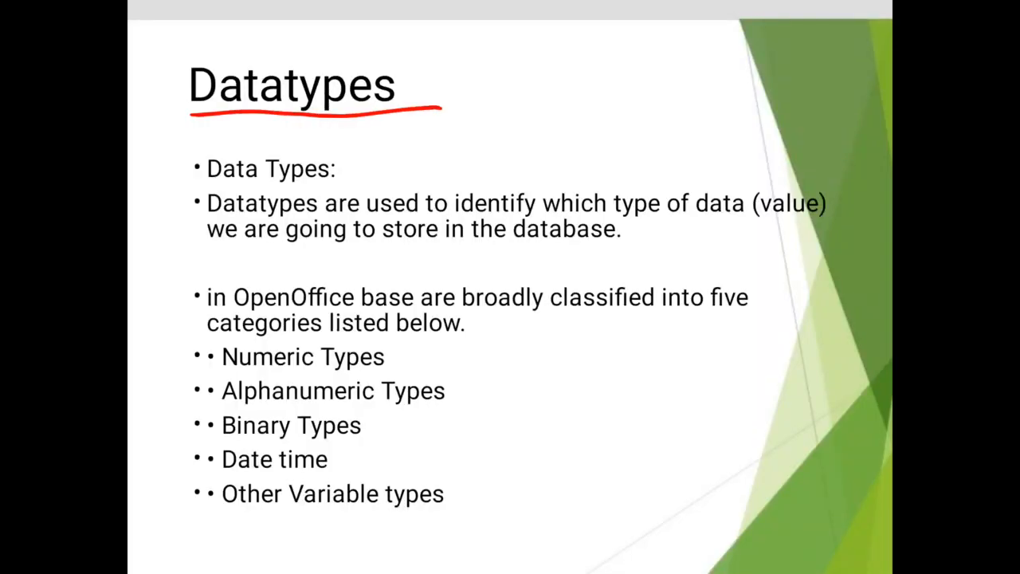